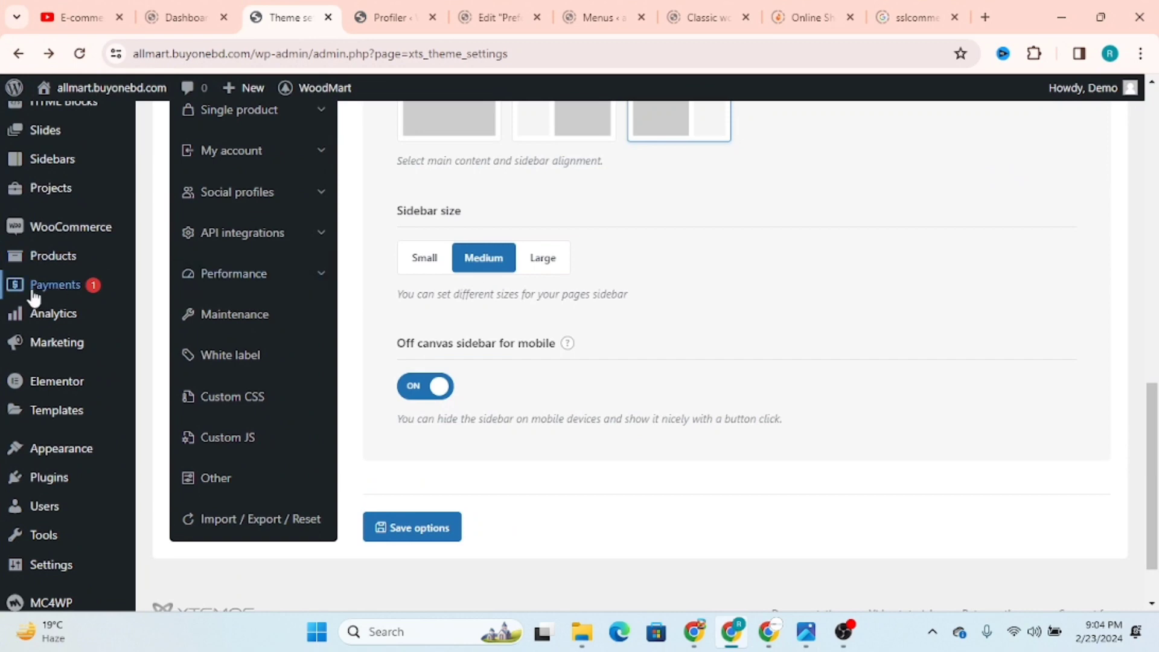
{"action": "scroll", "coordinate": [114, 287], "scroll_direction": "up", "scroll_amount": 6}
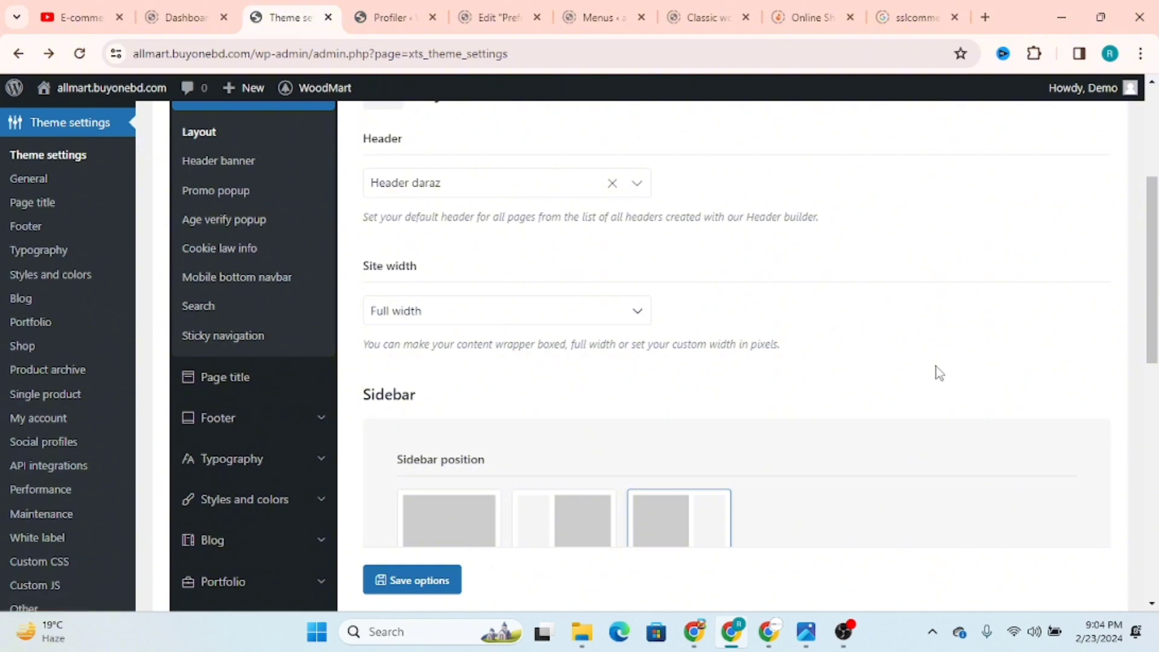
{"action": "scroll", "coordinate": [839, 358], "scroll_direction": "up", "scroll_amount": 4}
{"action": "scroll", "coordinate": [839, 357], "scroll_direction": "down", "scroll_amount": 4}
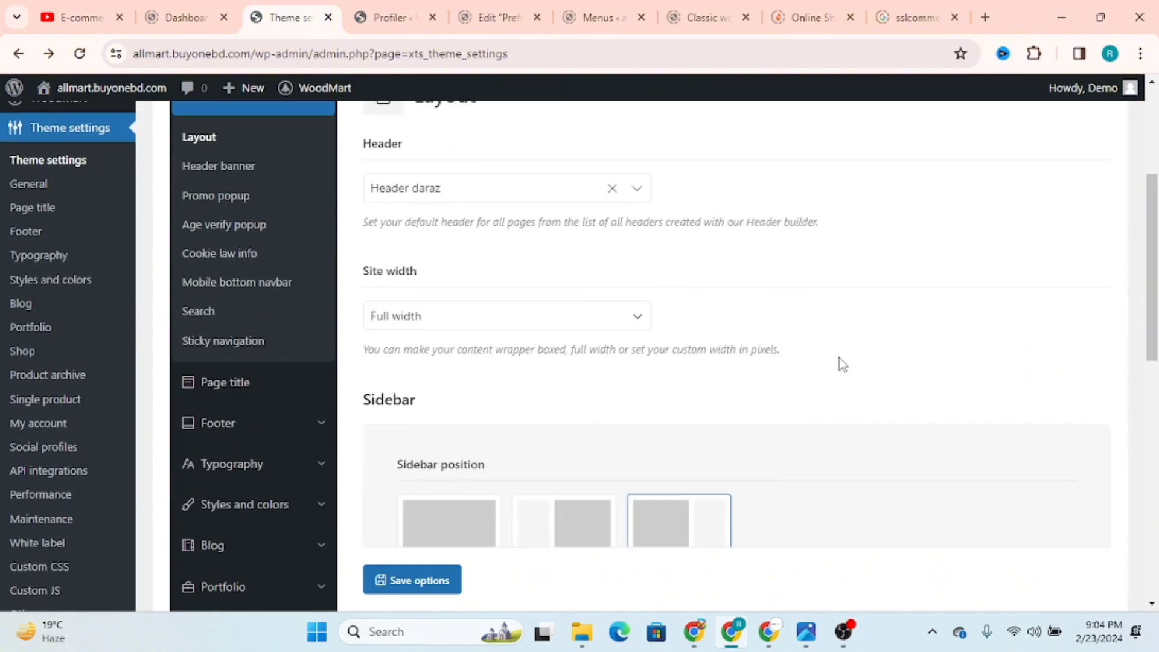
{"action": "scroll", "coordinate": [839, 357], "scroll_direction": "down", "scroll_amount": 5}
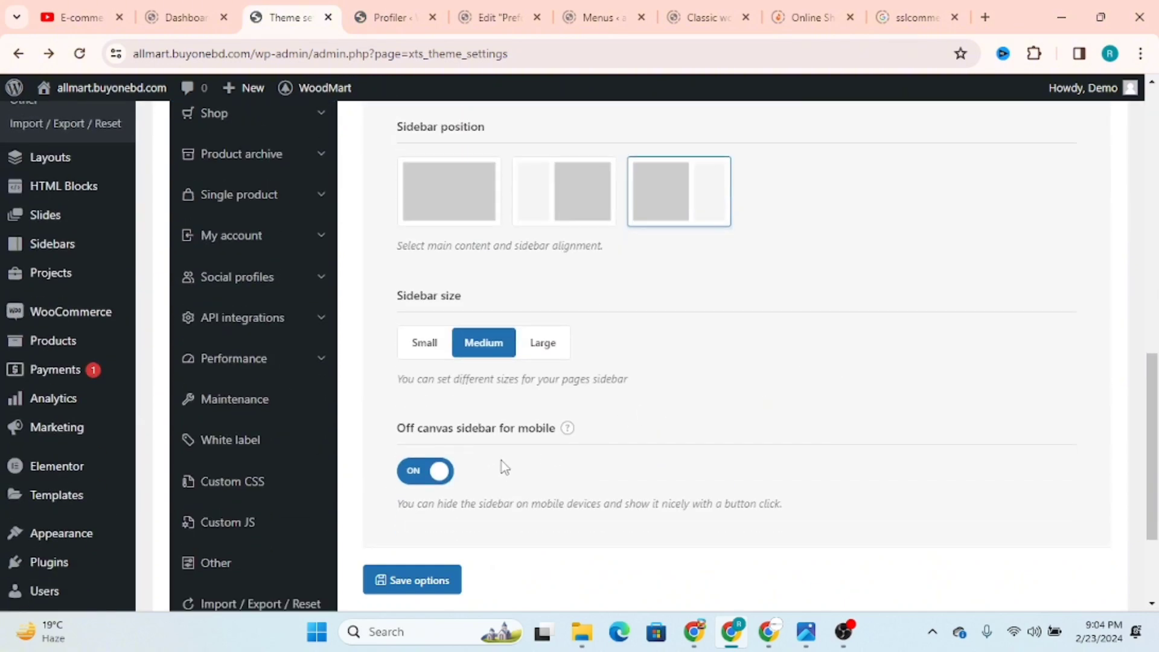
{"action": "left_click", "coordinate": [432, 472]}
{"action": "left_click", "coordinate": [433, 473]}
- Switch to the One E-com outline in Google Docs, select the "Woocommerce setting" item, and return to the WordPress admin
{"action": "left_click", "coordinate": [768, 634]}
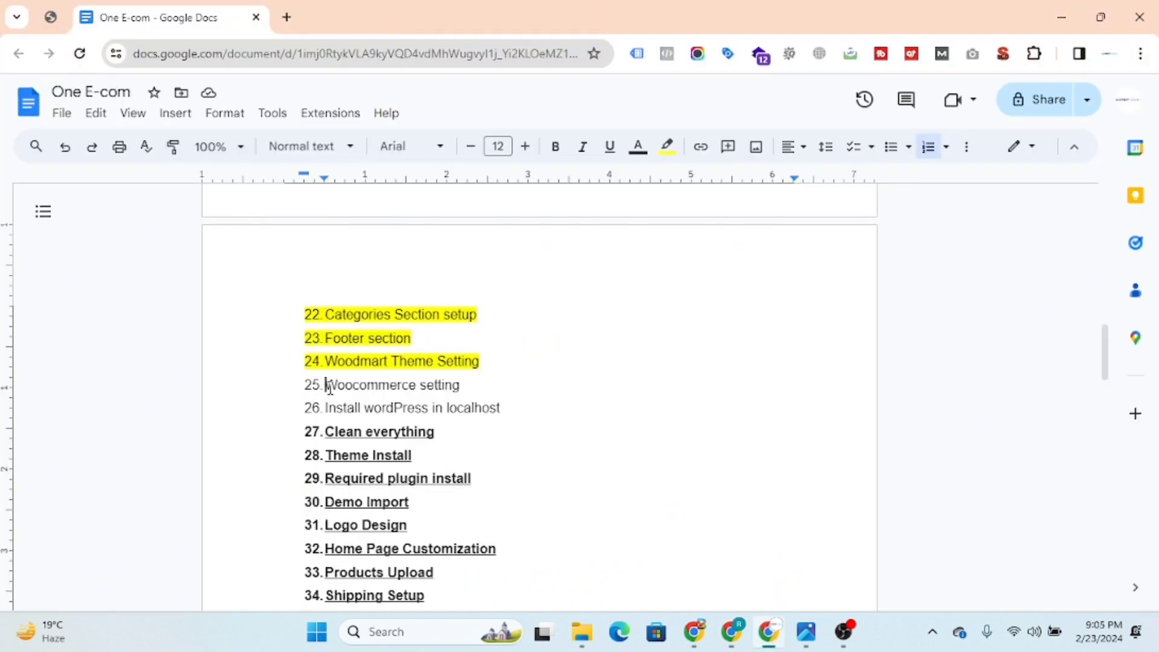
{"action": "left_click_drag", "start_coordinate": [326, 385], "coordinate": [566, 401]}
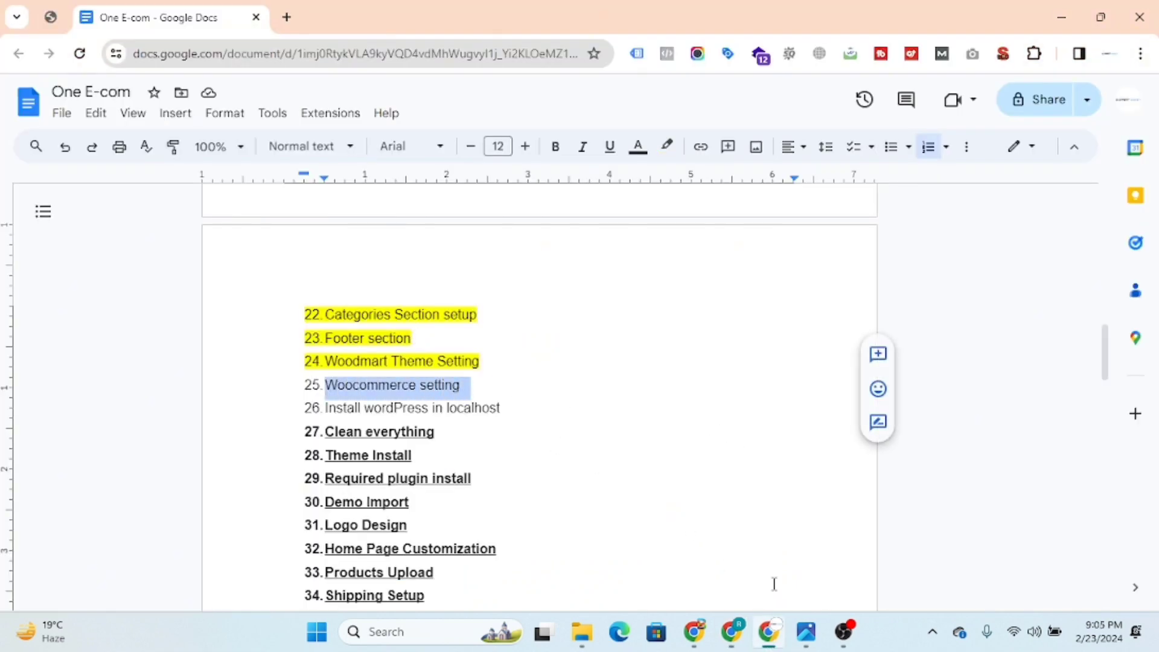
{"action": "mouse_move", "coordinate": [735, 640]}
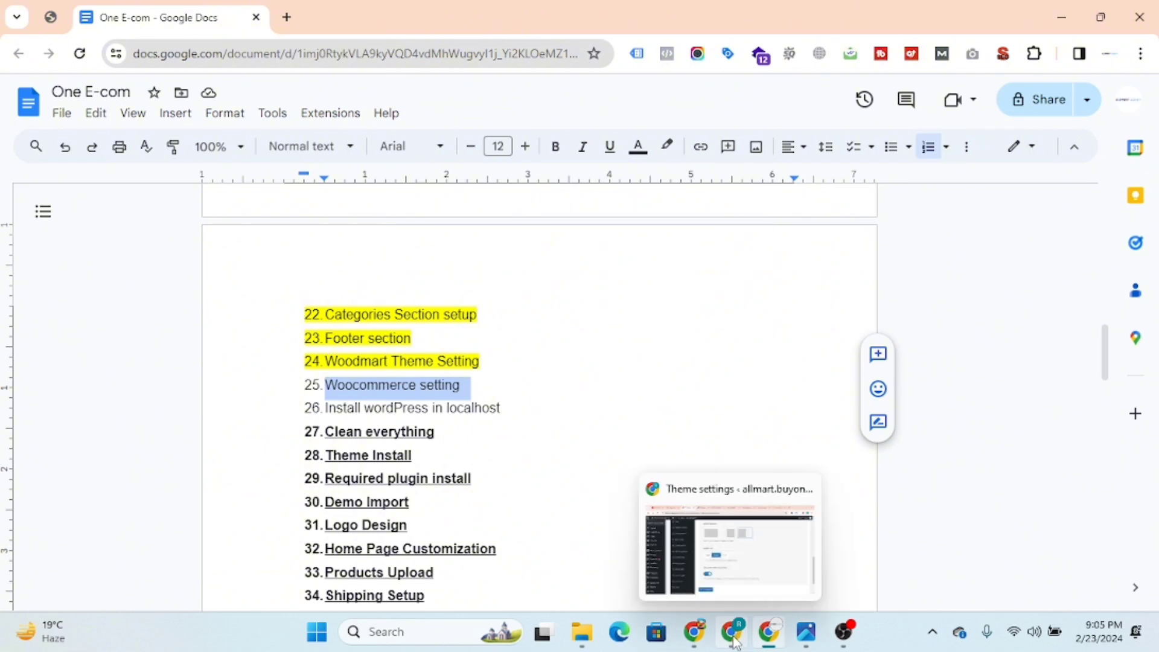
{"action": "left_click", "coordinate": [735, 640]}
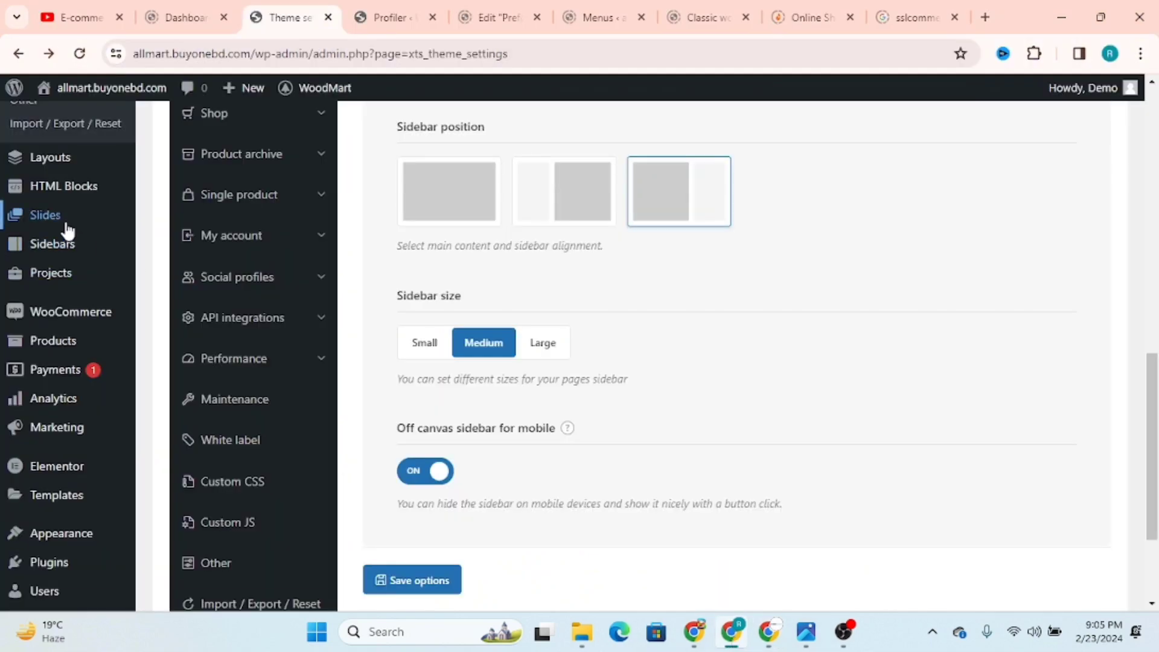
- Locate WooCommerce in the WordPress admin navigation and bring up its store setup wizard
{"action": "mouse_move", "coordinate": [68, 230]}
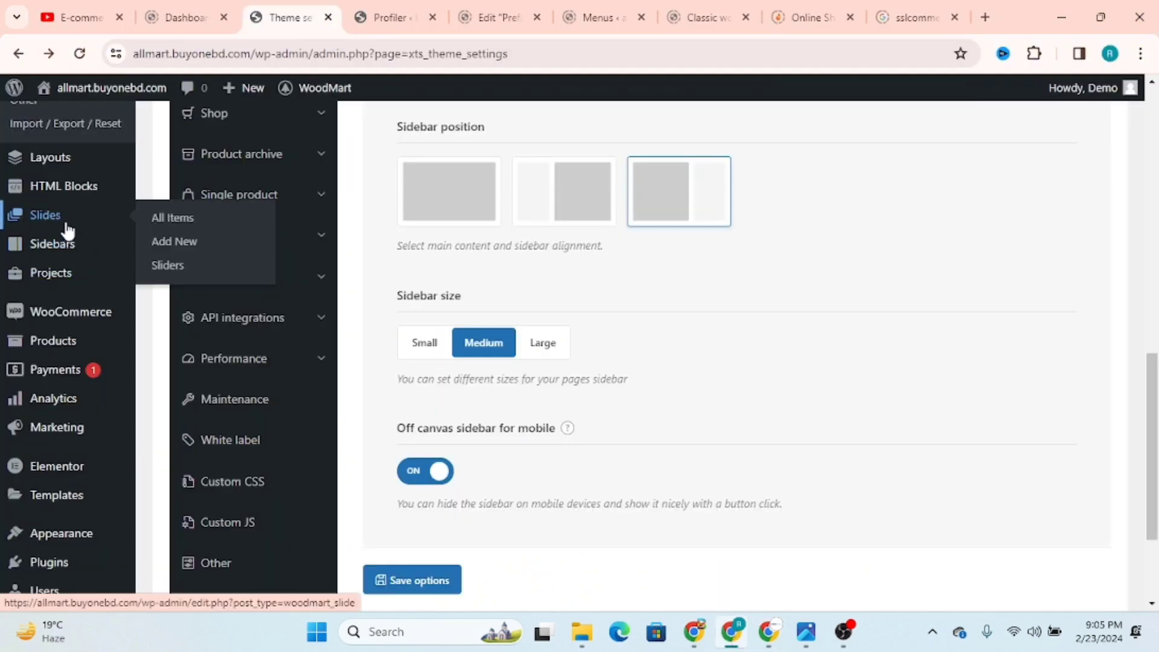
{"action": "scroll", "coordinate": [85, 535], "scroll_direction": "down", "scroll_amount": 3}
{"action": "mouse_move", "coordinate": [89, 535]}
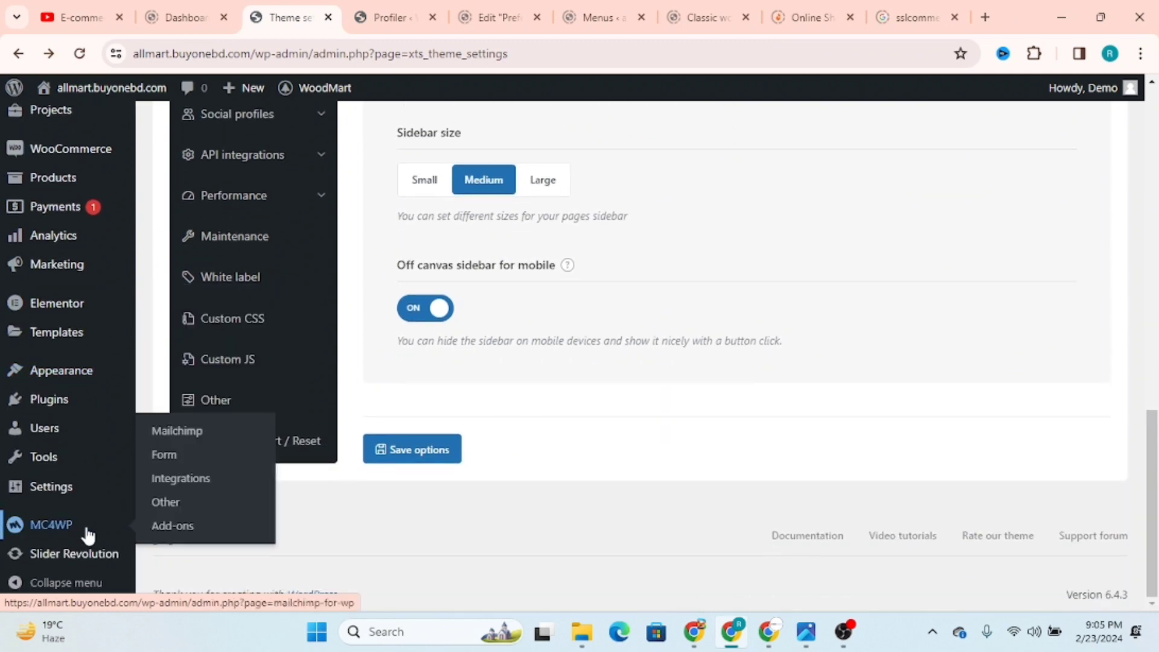
{"action": "scroll", "coordinate": [79, 386], "scroll_direction": "up", "scroll_amount": 10}
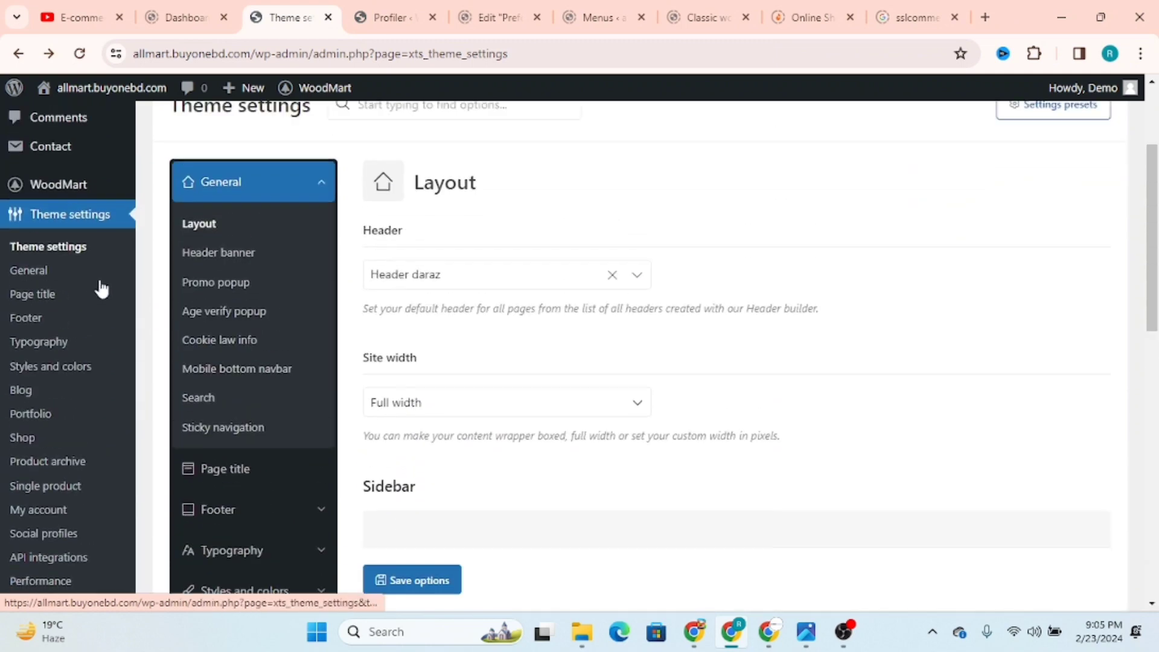
{"action": "scroll", "coordinate": [100, 290], "scroll_direction": "down", "scroll_amount": 4}
{"action": "mouse_move", "coordinate": [77, 362]}
{"action": "scroll", "coordinate": [79, 380], "scroll_direction": "down", "scroll_amount": 2}
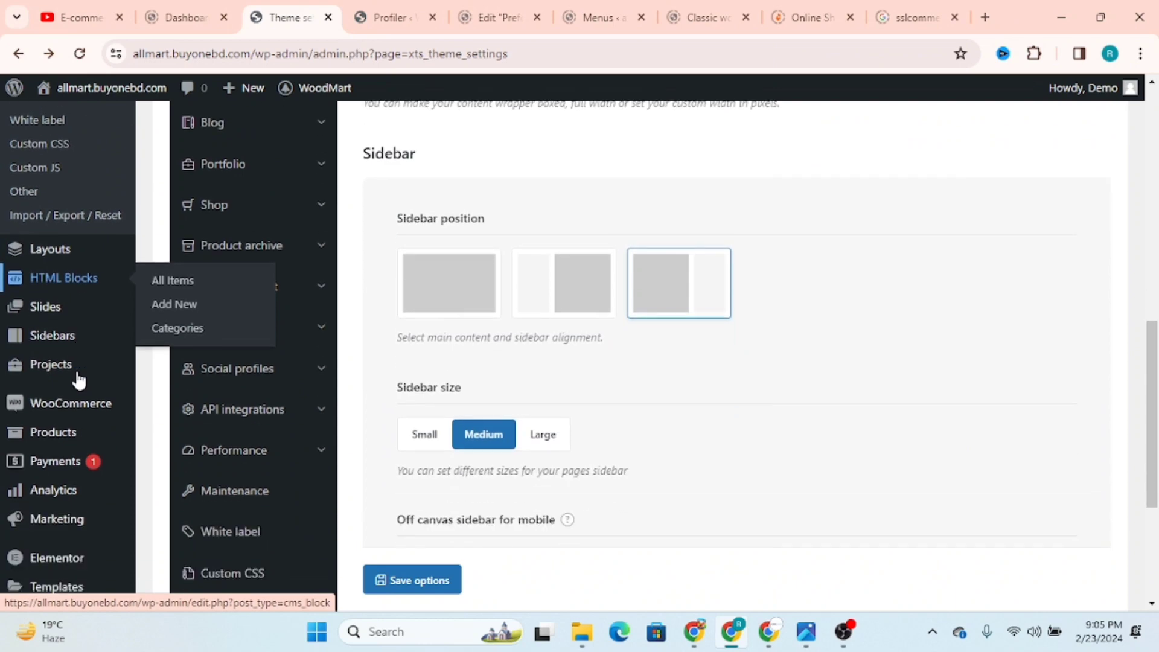
{"action": "mouse_move", "coordinate": [95, 416]}
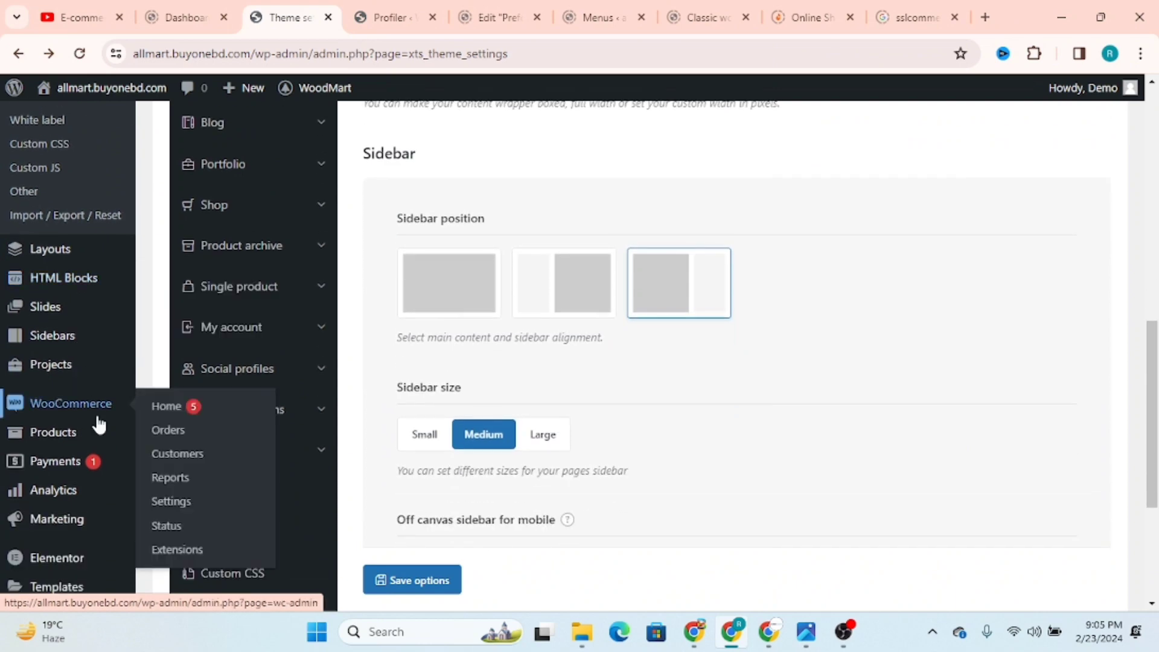
{"action": "right_click", "coordinate": [198, 408]}
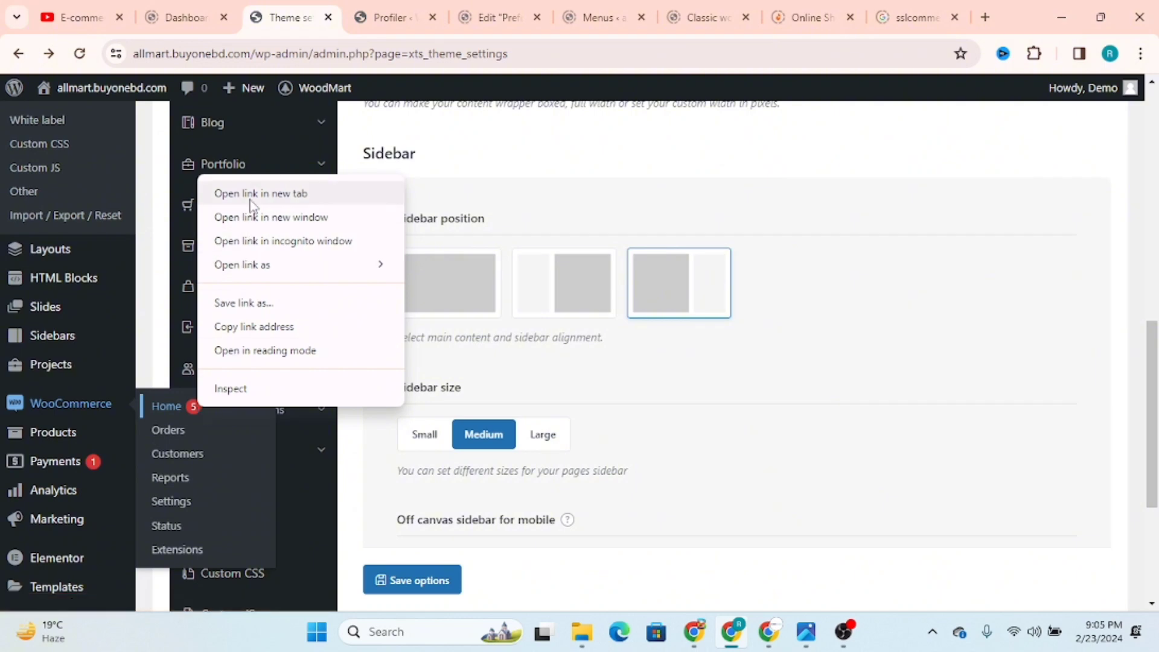
{"action": "left_click", "coordinate": [389, 17]}
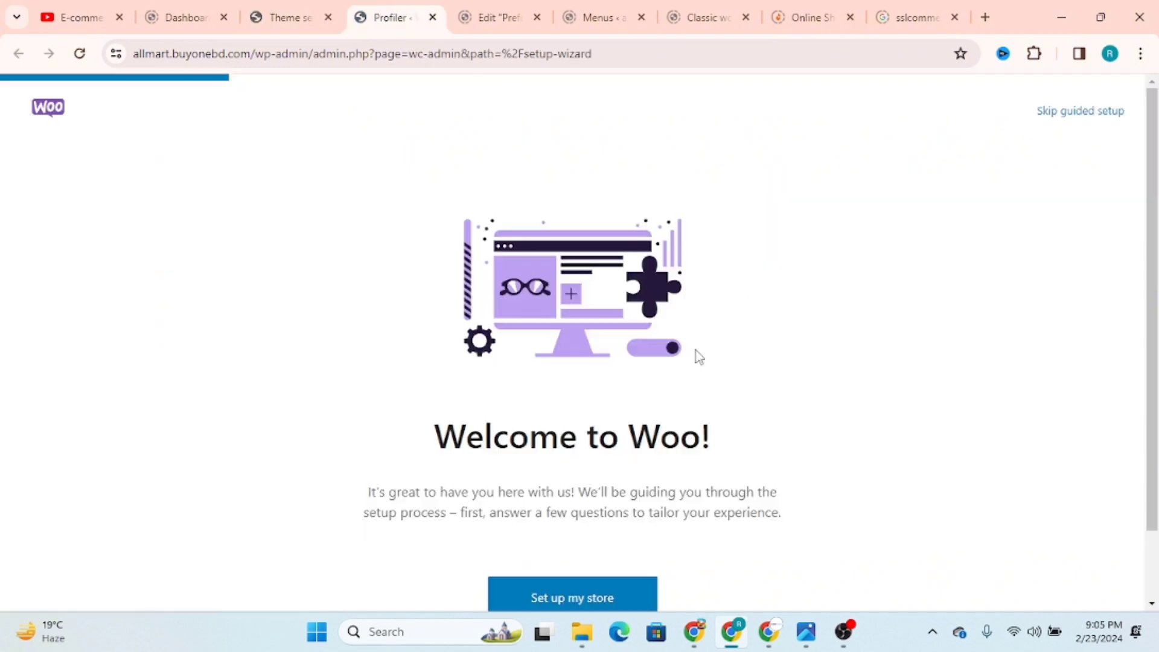
- Start the guided store setup and continue with the "I'm just starting my business" profile
{"action": "left_click_drag", "start_coordinate": [431, 431], "coordinate": [766, 425]}
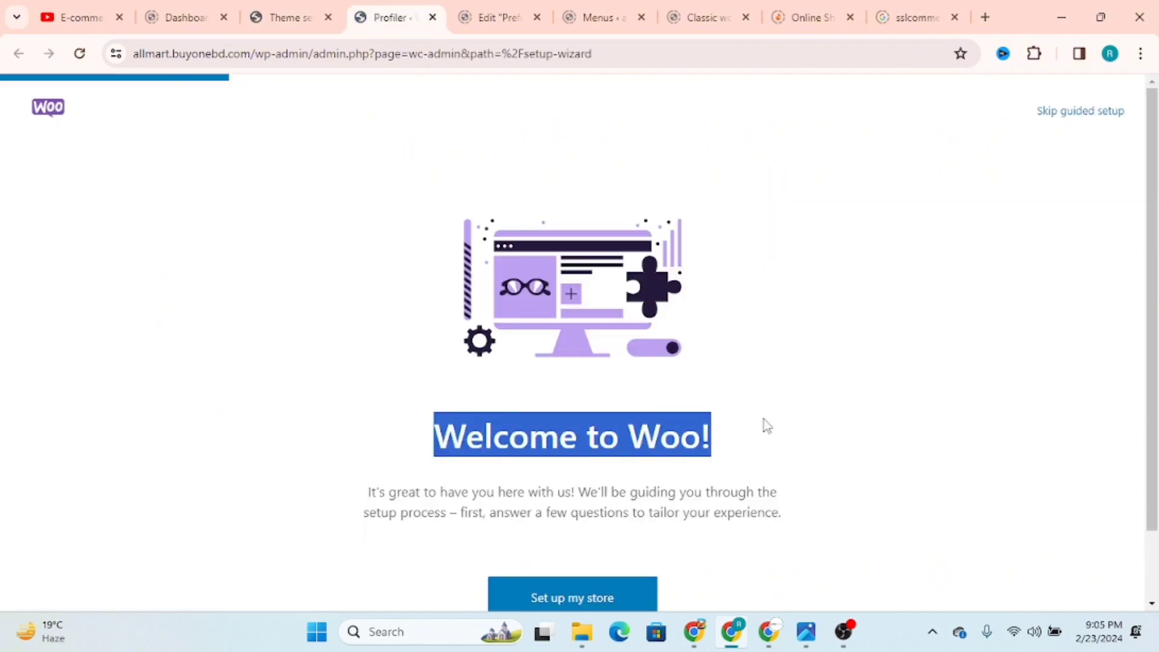
{"action": "scroll", "coordinate": [783, 421], "scroll_direction": "down", "scroll_amount": 1}
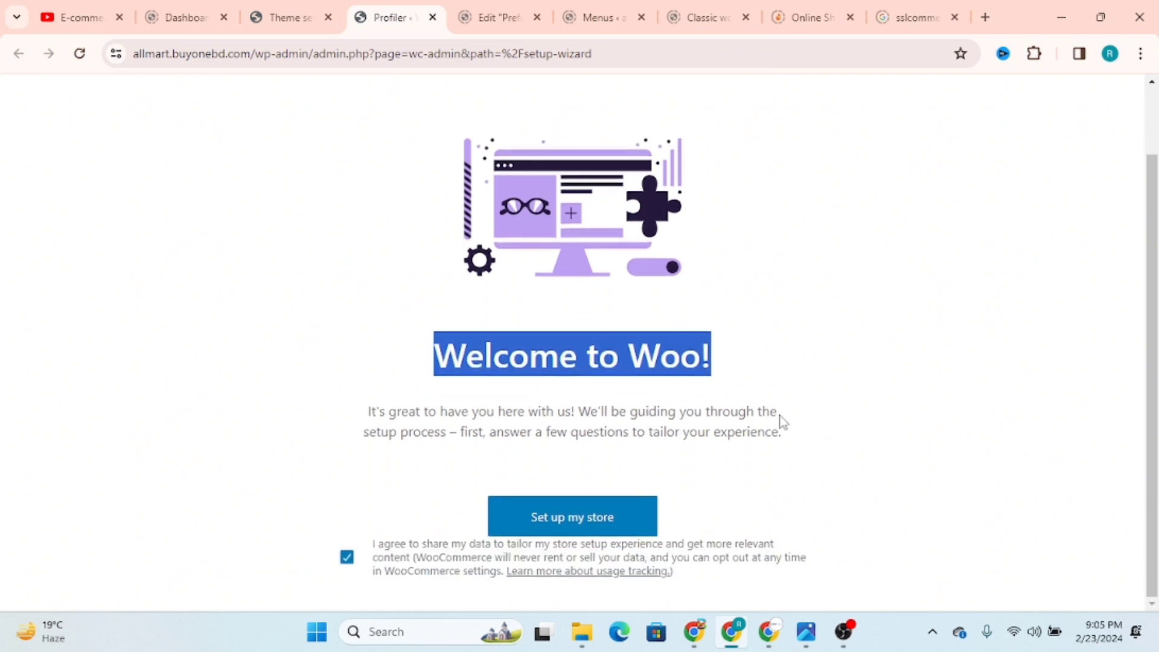
{"action": "left_click", "coordinate": [551, 526]}
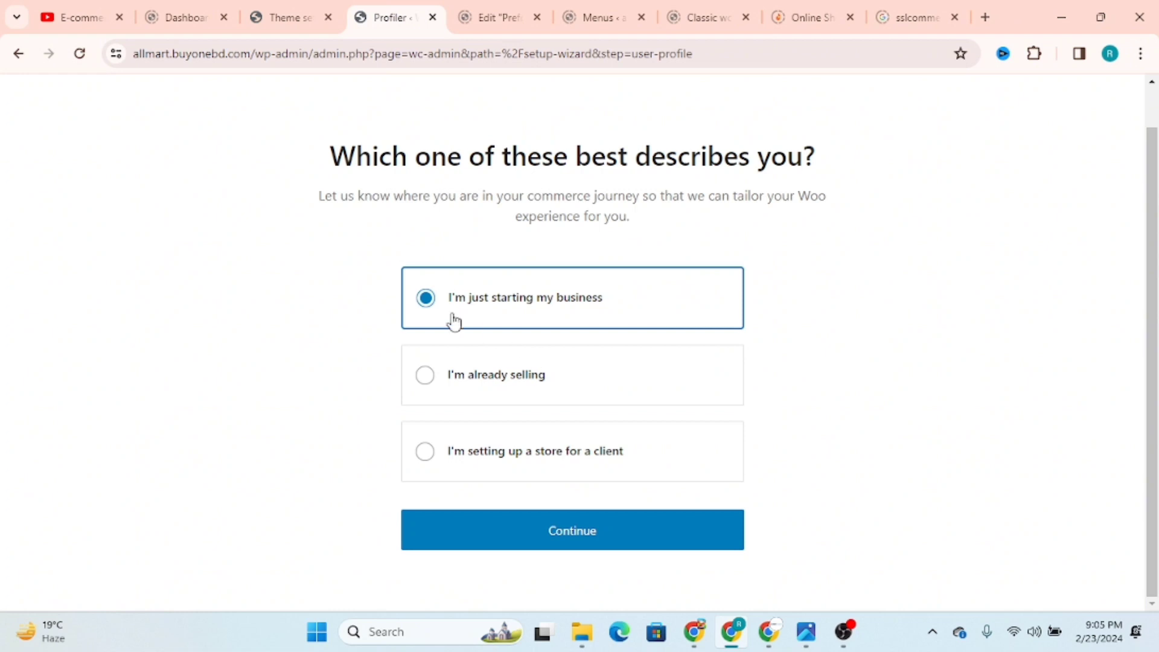
{"action": "left_click", "coordinate": [616, 528]}
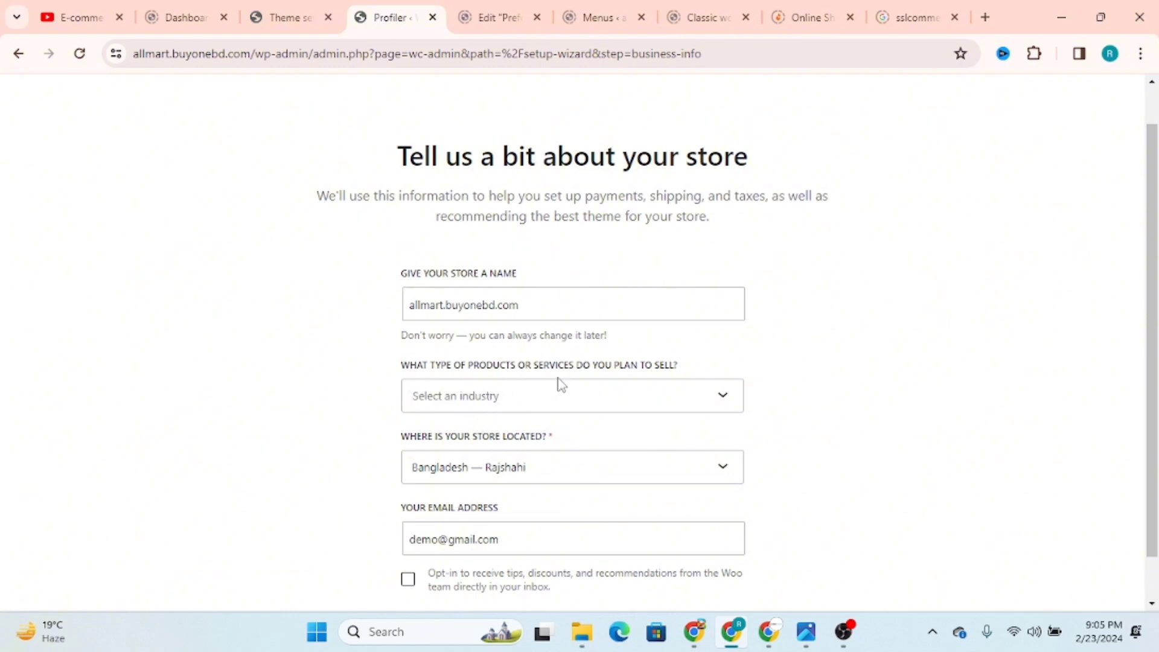
- Choose "Clothing and accessories" as the type of products the store plans to sell
{"action": "left_click", "coordinate": [694, 400]}
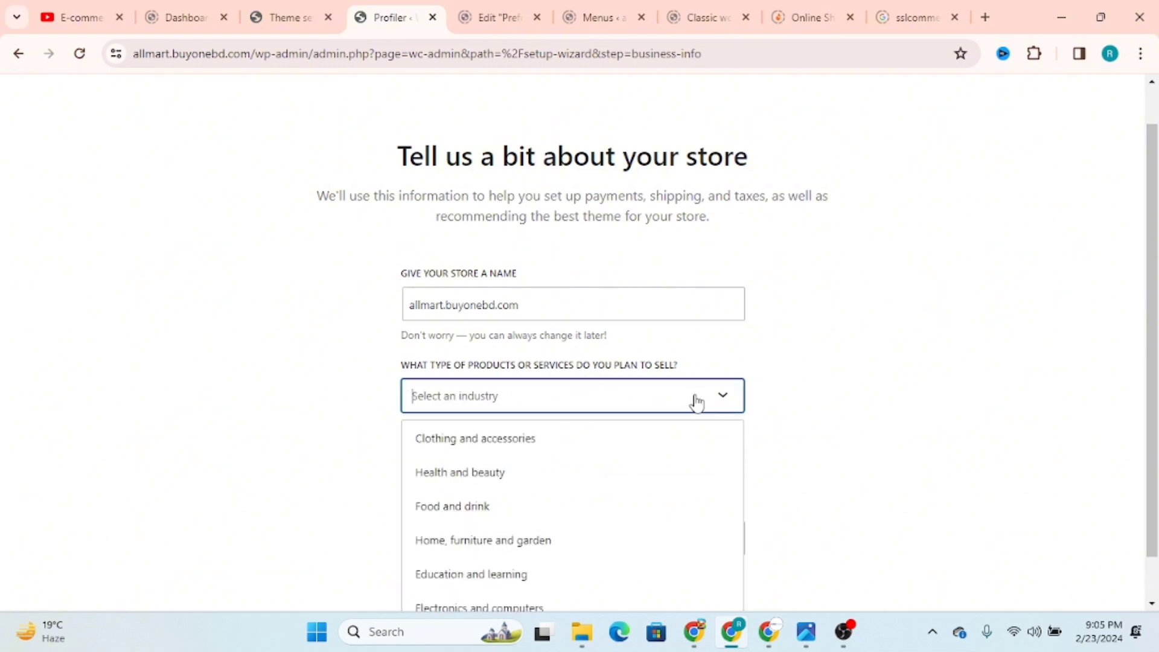
{"action": "scroll", "coordinate": [846, 434], "scroll_direction": "down", "scroll_amount": 1}
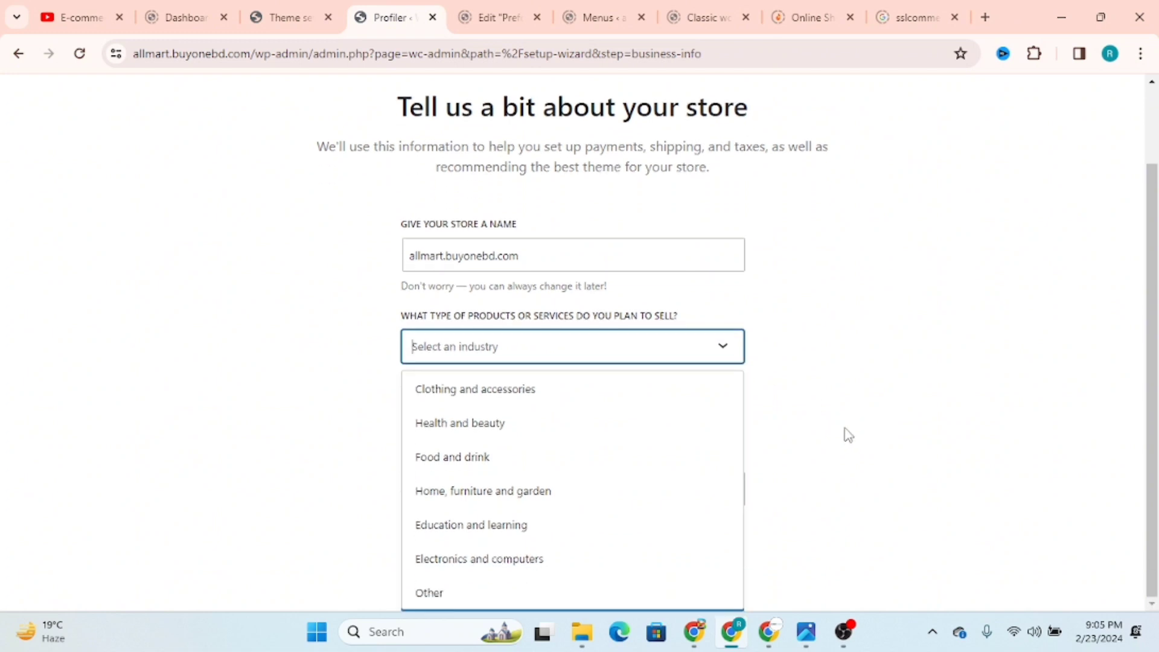
{"action": "left_click", "coordinate": [500, 399]}
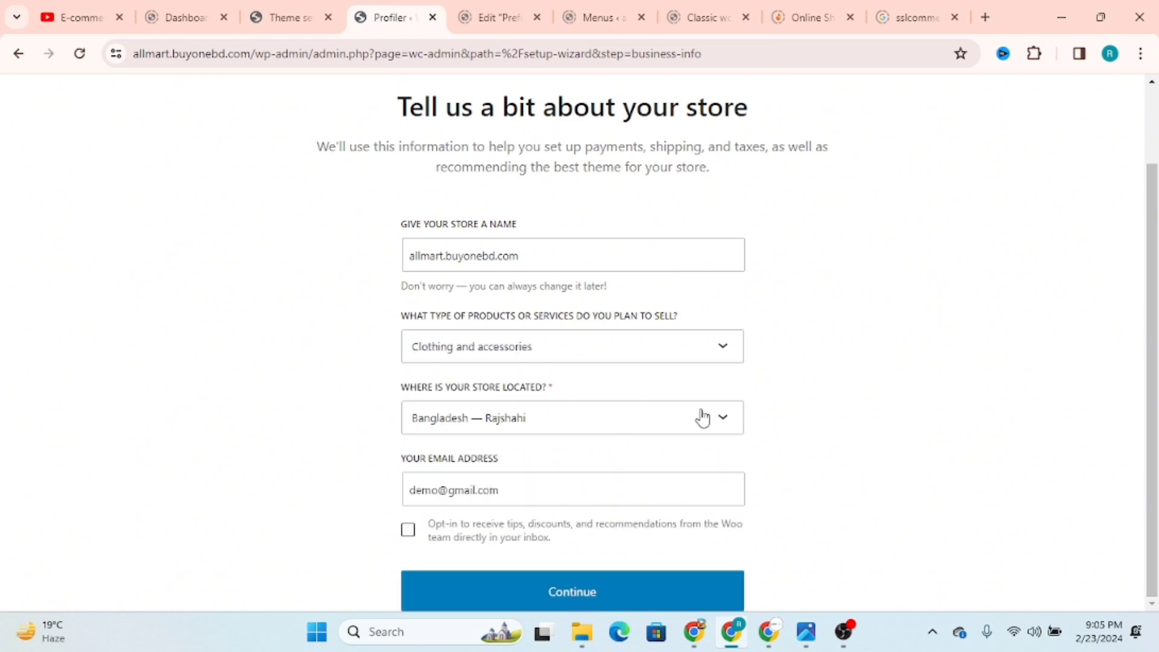
- Set the store location to Bangladesh — Dhaka and submit the store details with the inbox tips opt-in enabled
{"action": "left_click", "coordinate": [687, 430]}
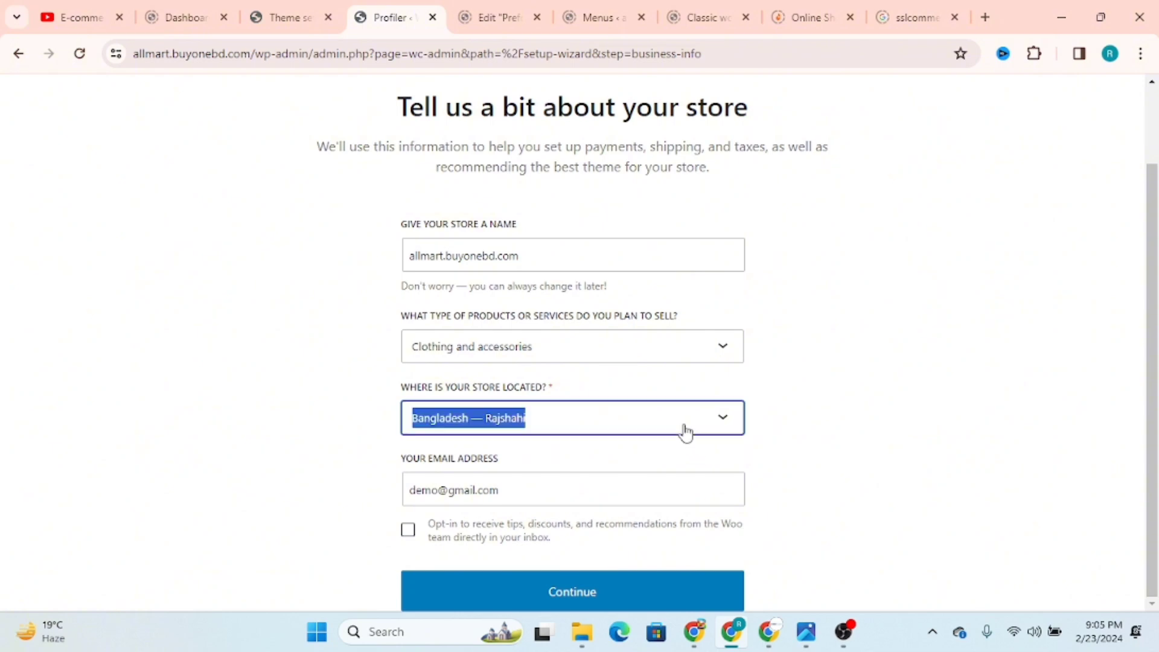
{"action": "scroll", "coordinate": [594, 470], "scroll_direction": "down", "scroll_amount": 1}
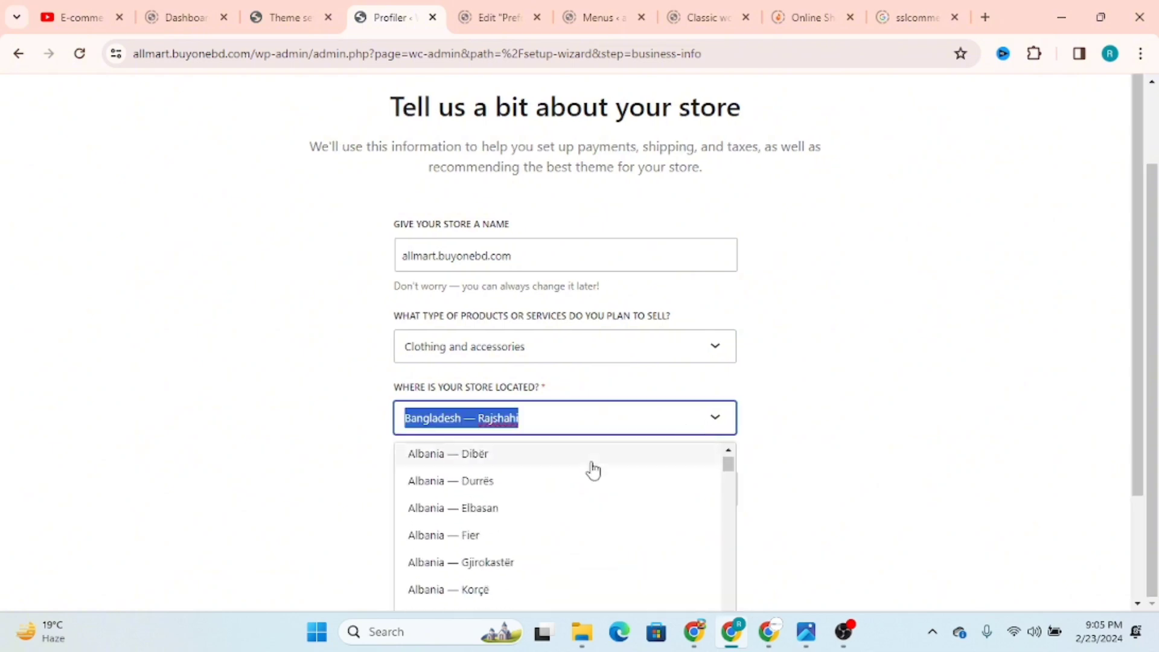
{"action": "type", "text": "d"}
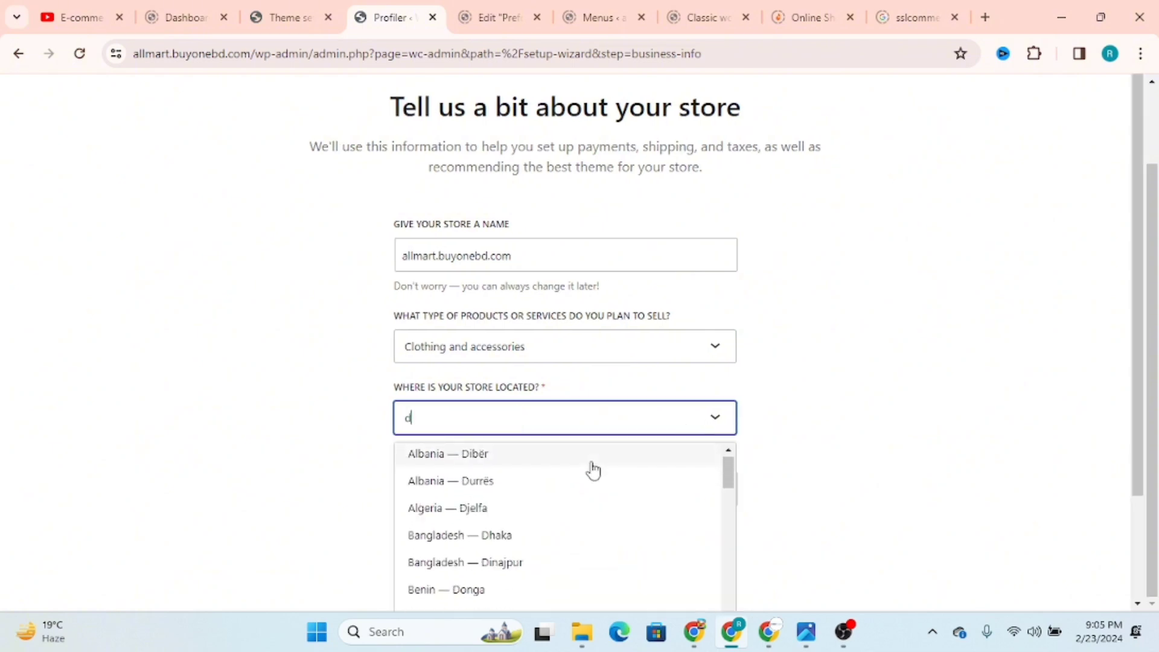
{"action": "type", "text": "ha"}
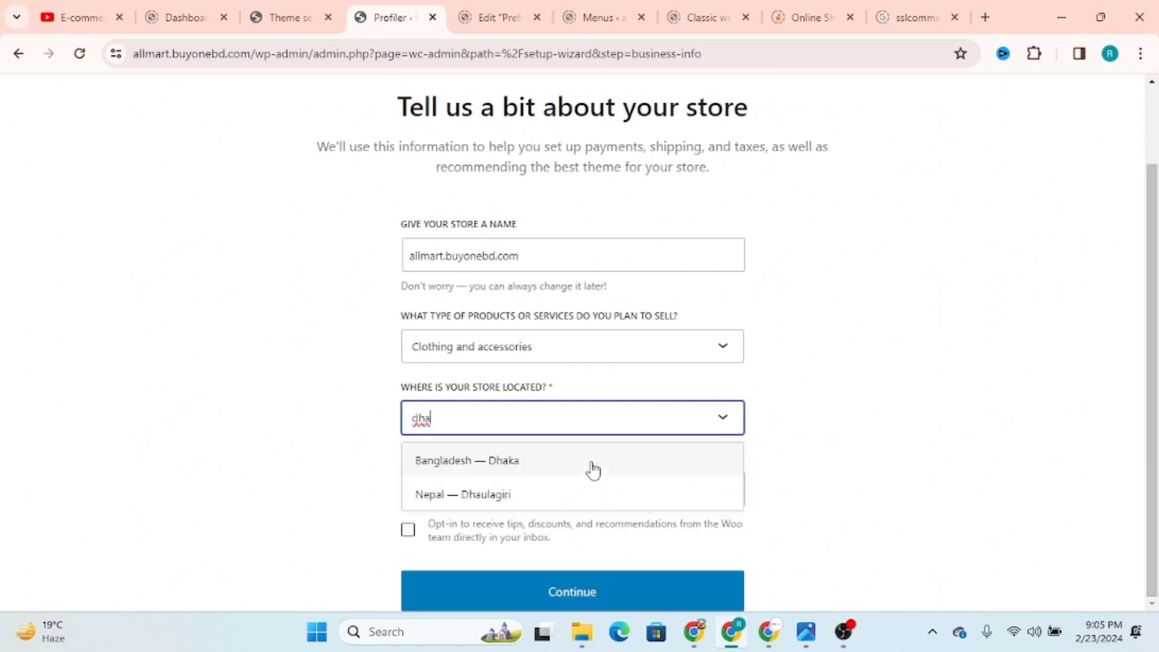
{"action": "left_click", "coordinate": [594, 470]}
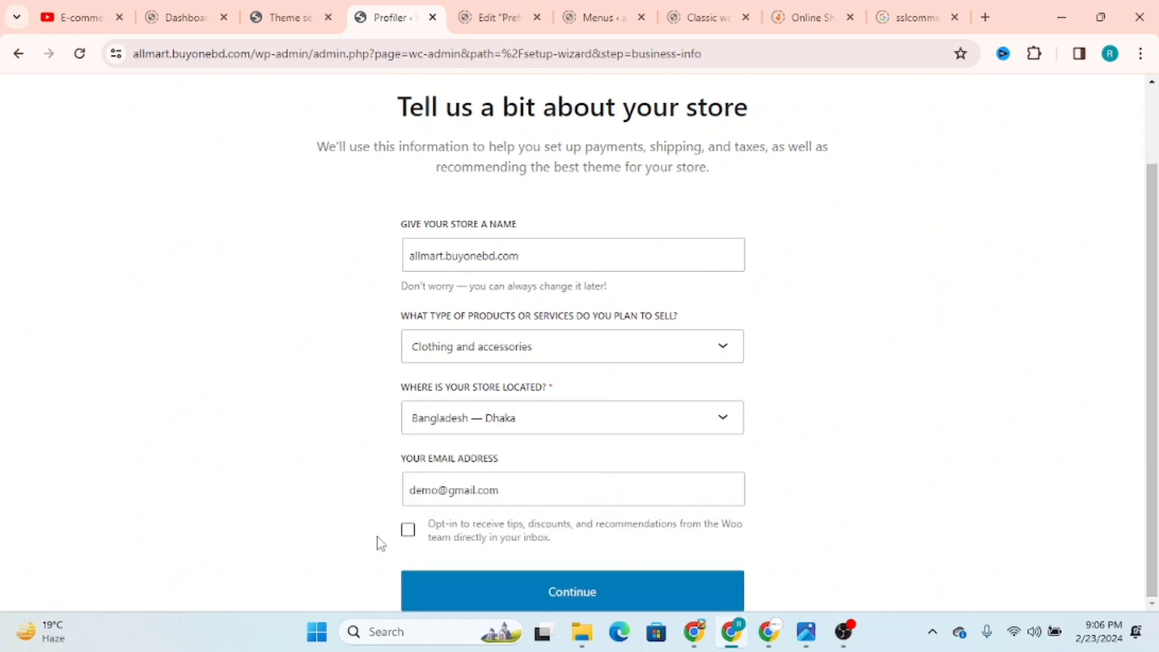
{"action": "left_click", "coordinate": [409, 531]}
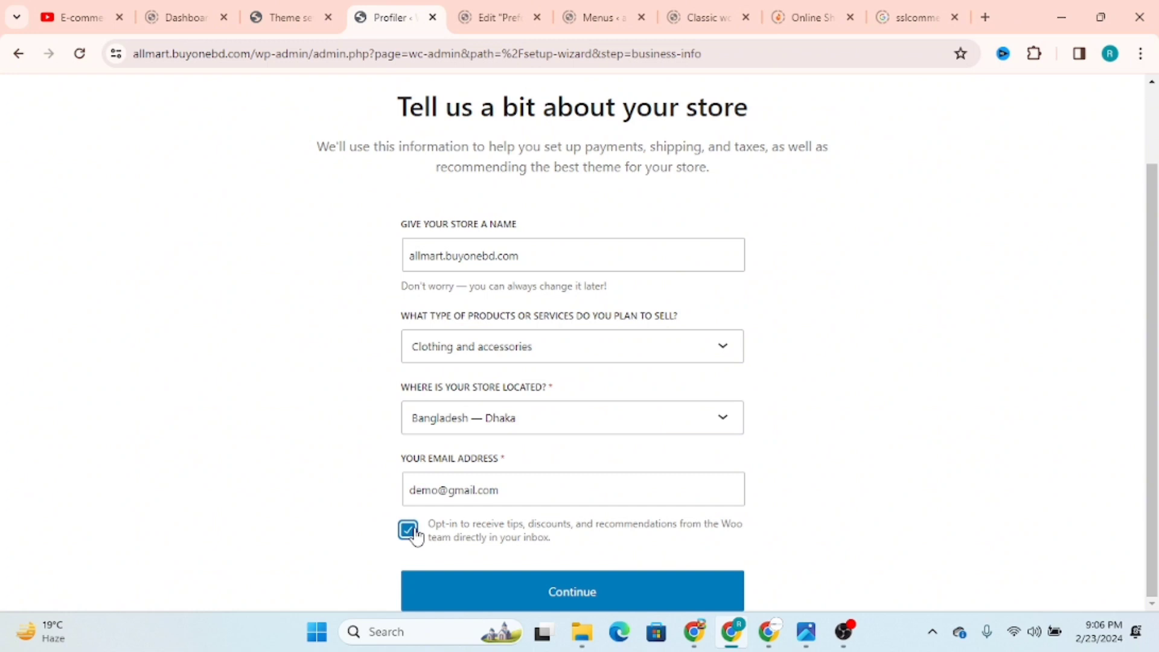
{"action": "left_click", "coordinate": [596, 591]}
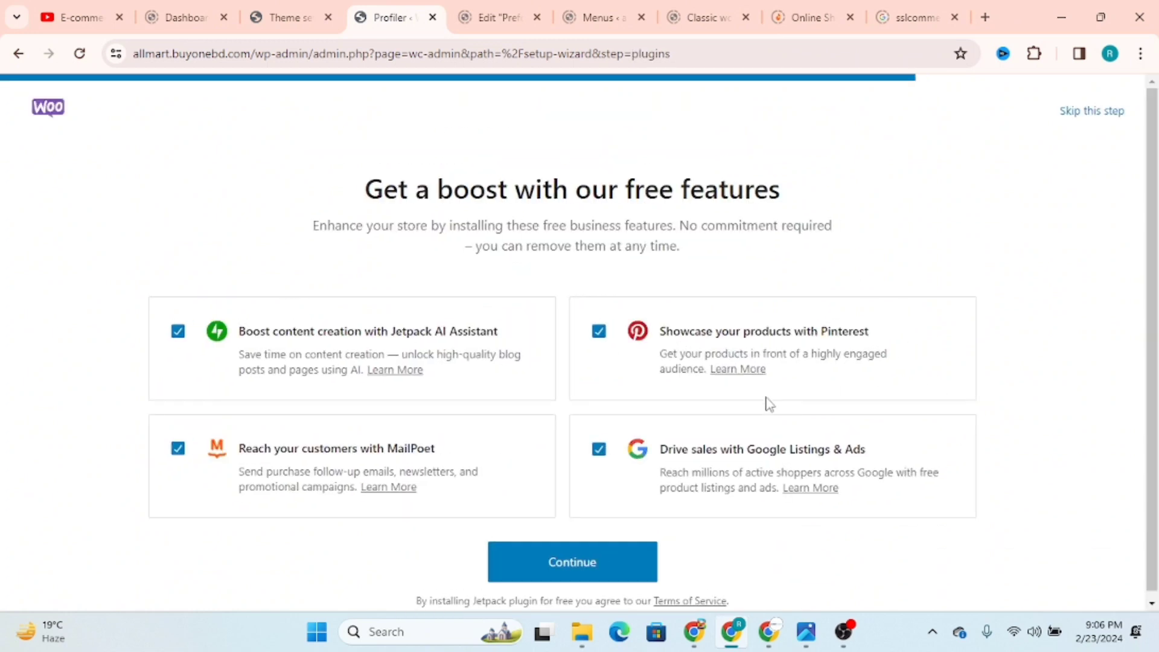
- Skip the wizard's step that offers free business features
{"action": "left_click_drag", "start_coordinate": [356, 192], "coordinate": [828, 216]}
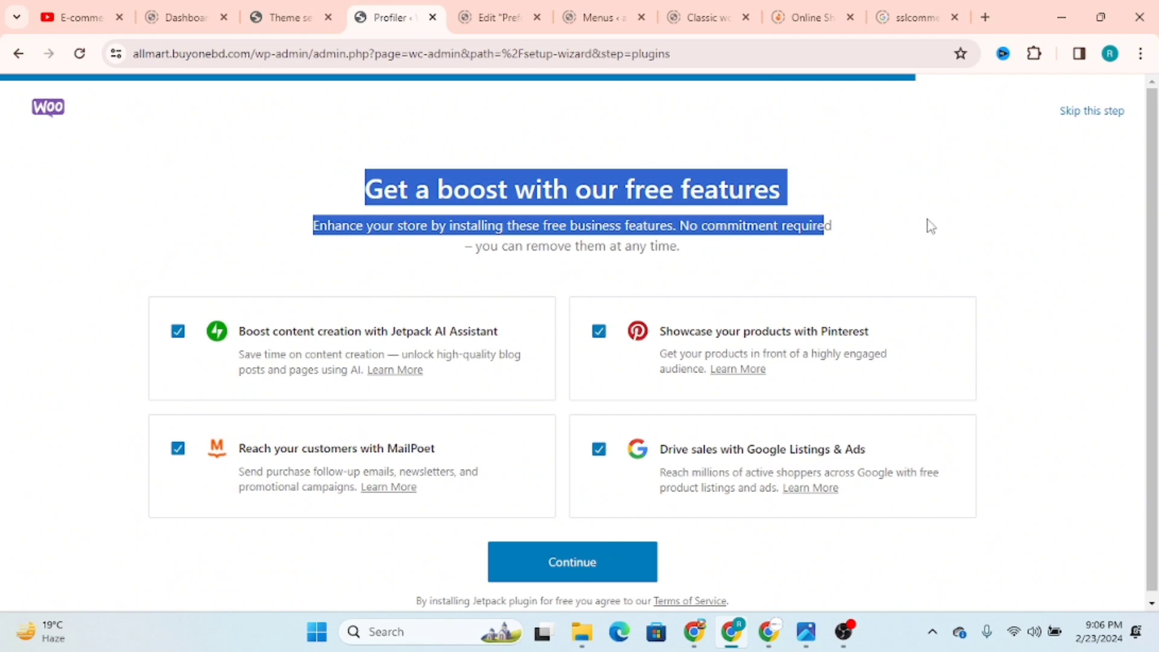
{"action": "left_click", "coordinate": [1087, 113]}
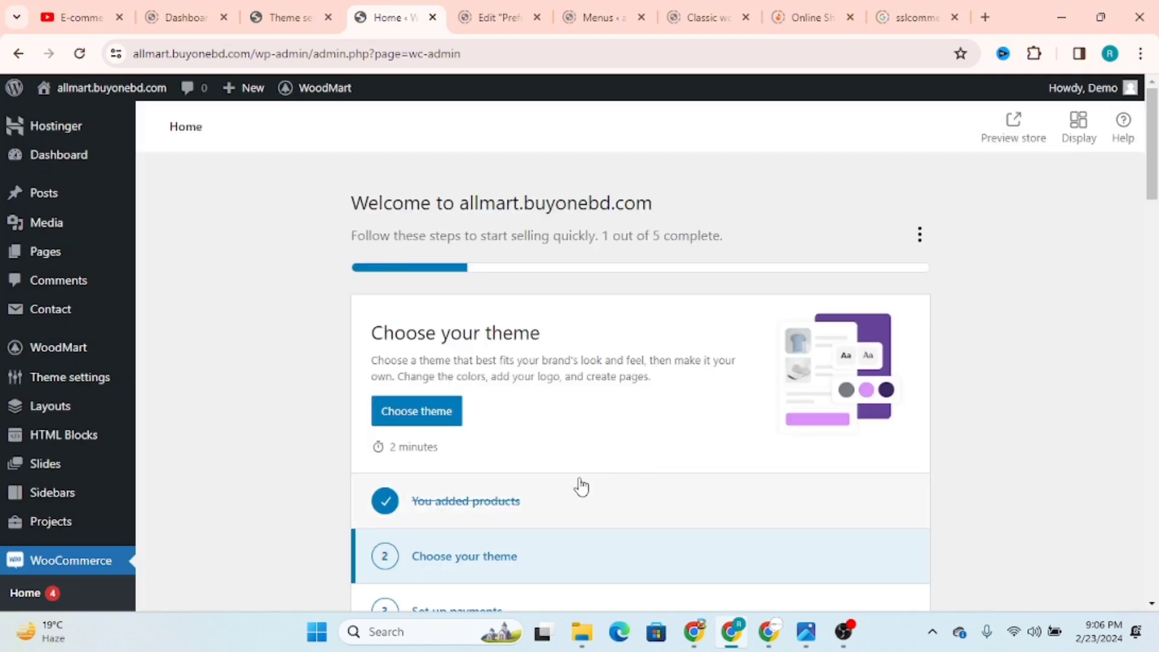
- Look at the theme selection offered by the WooCommerce home checklist and return to the WooCommerce home page
{"action": "left_click_drag", "start_coordinate": [364, 208], "coordinate": [665, 205]}
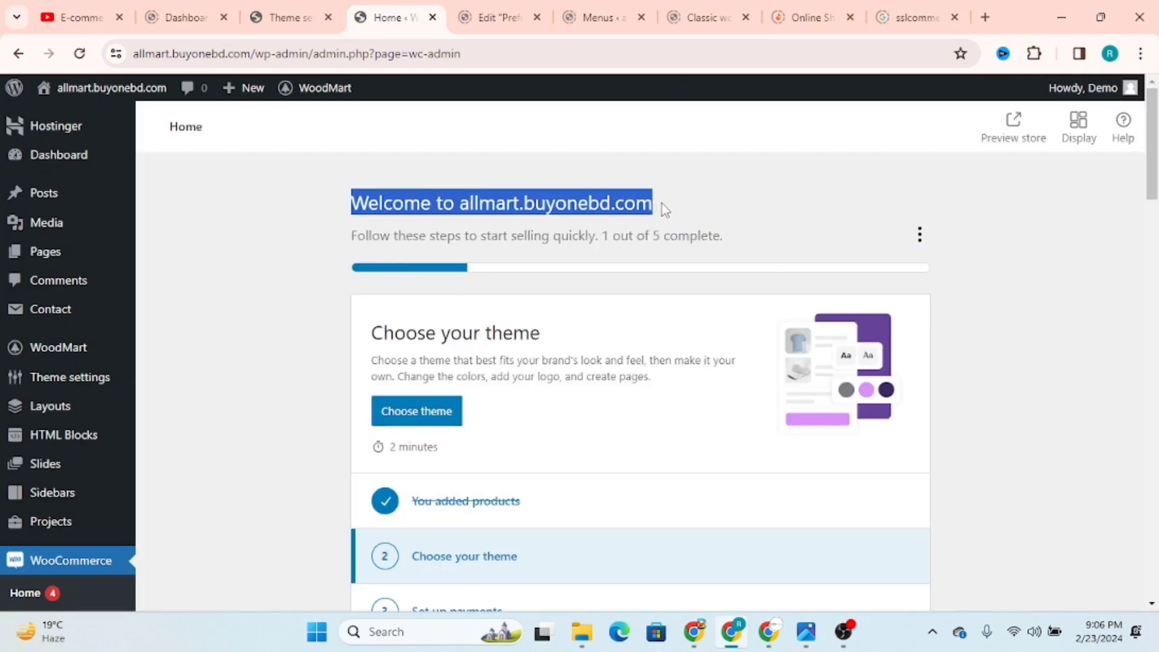
{"action": "scroll", "coordinate": [996, 362], "scroll_direction": "down", "scroll_amount": 4}
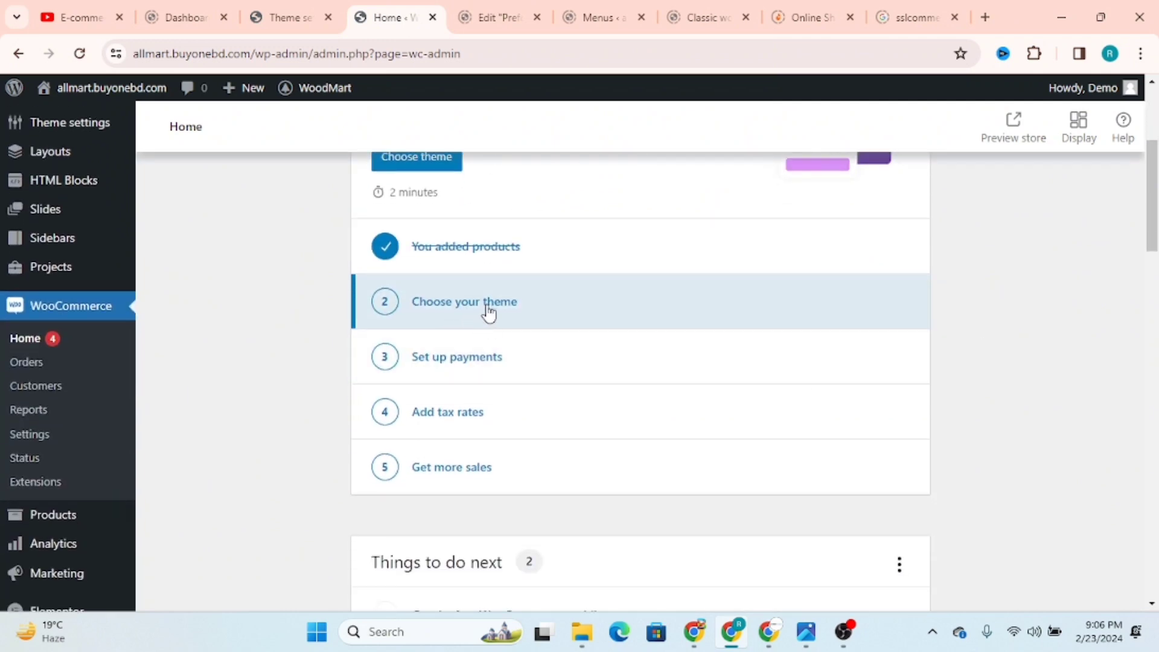
{"action": "scroll", "coordinate": [498, 311], "scroll_direction": "up", "scroll_amount": 4}
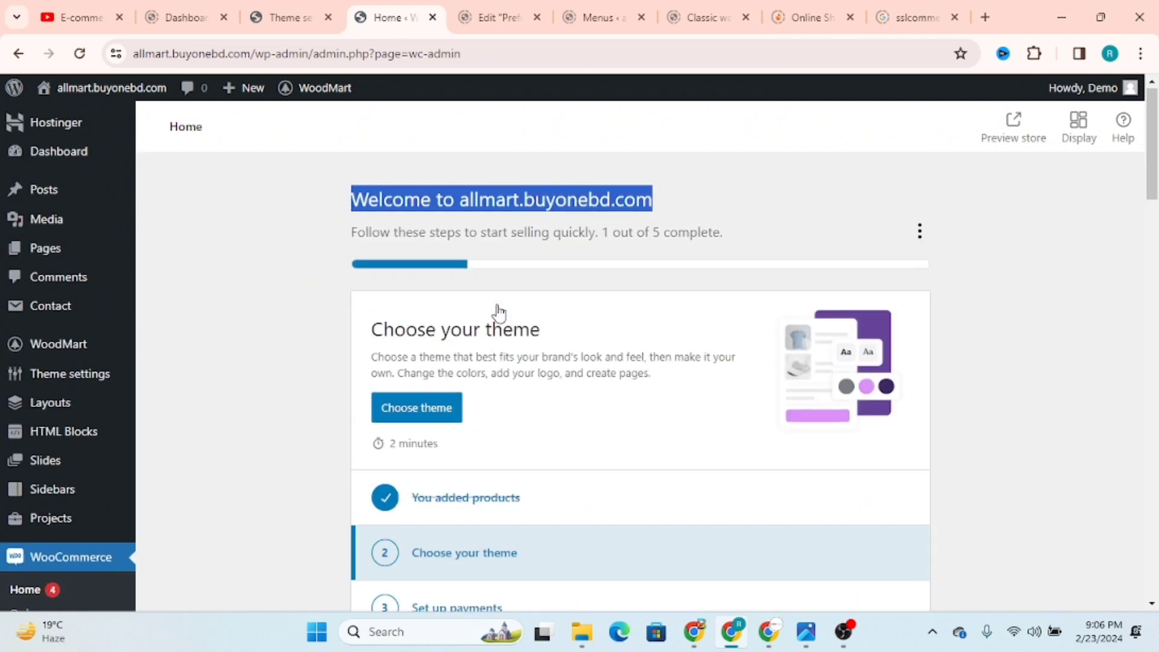
{"action": "left_click", "coordinate": [420, 419]}
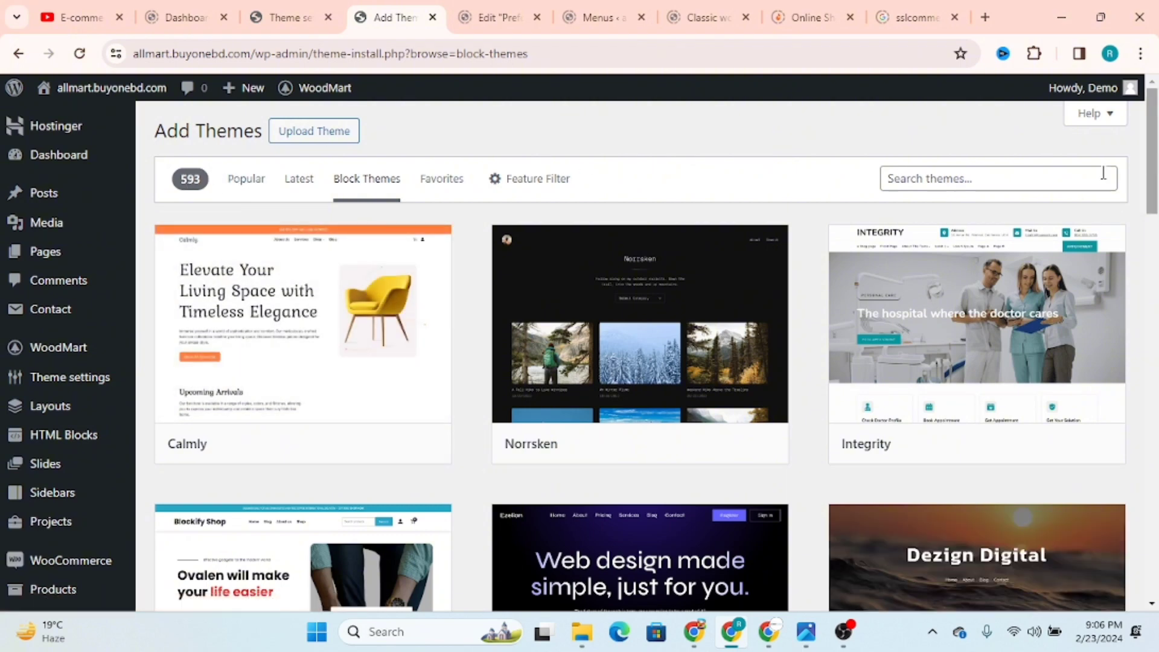
{"action": "left_click", "coordinate": [18, 53]}
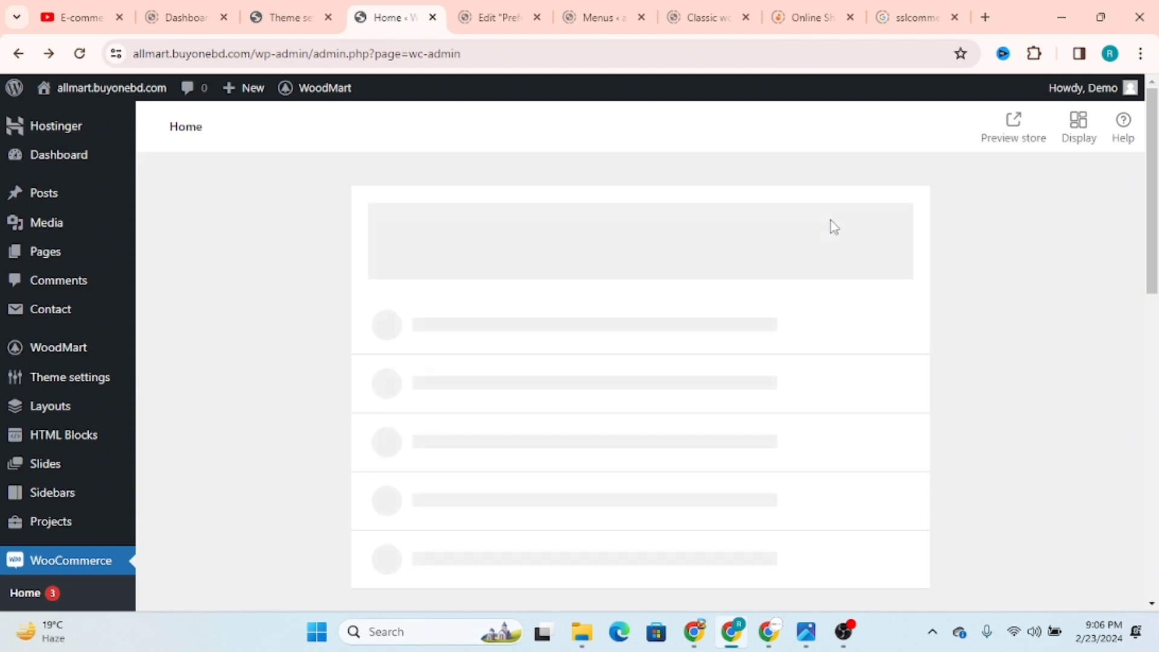
- Open the WooCommerce settings in a separate browser tab and switch to it
{"action": "scroll", "coordinate": [1015, 356], "scroll_direction": "down", "scroll_amount": 3}
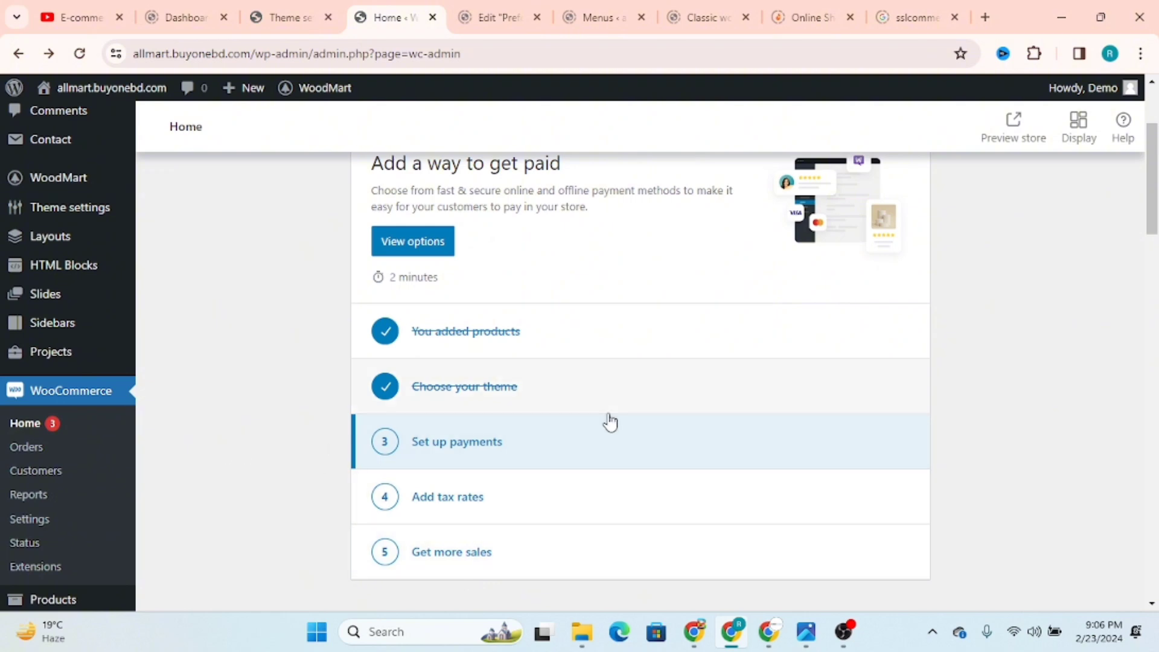
{"action": "scroll", "coordinate": [73, 481], "scroll_direction": "down", "scroll_amount": 1}
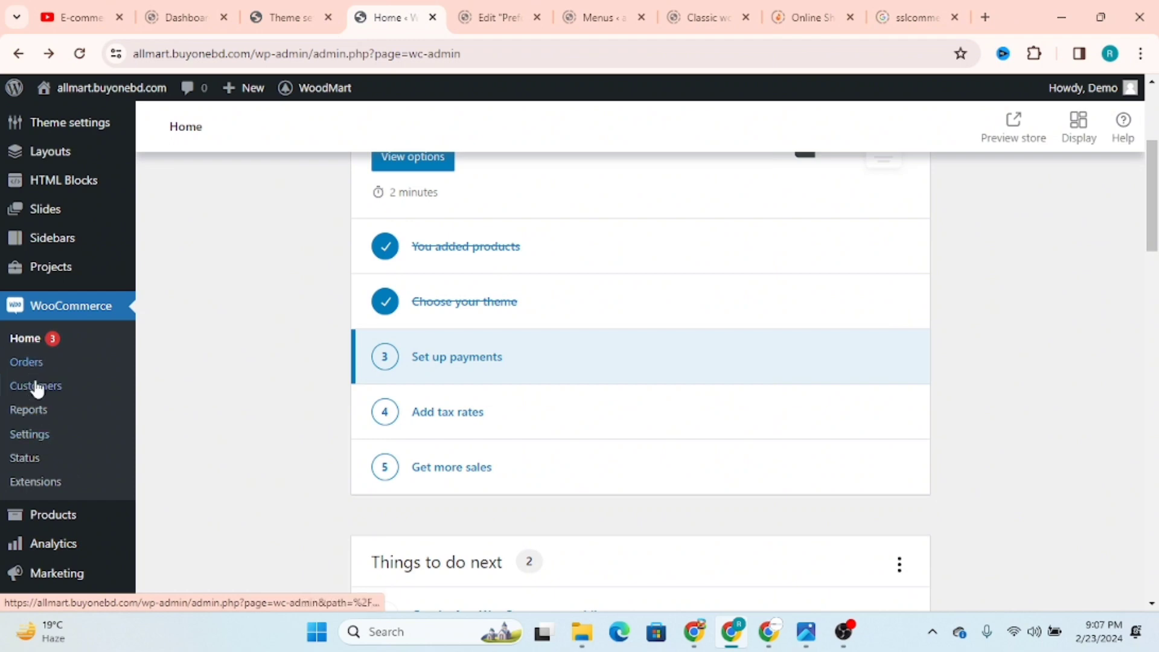
{"action": "right_click", "coordinate": [39, 444]}
{"action": "key", "text": "Escape"}
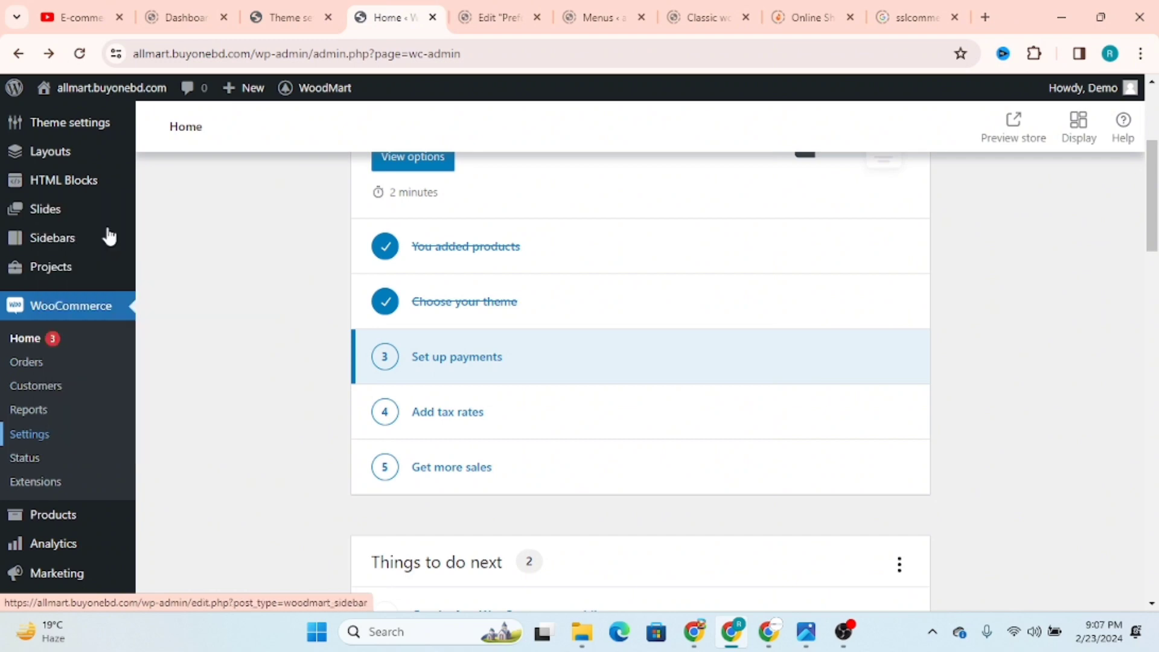
{"action": "middle_click", "coordinate": [108, 237]}
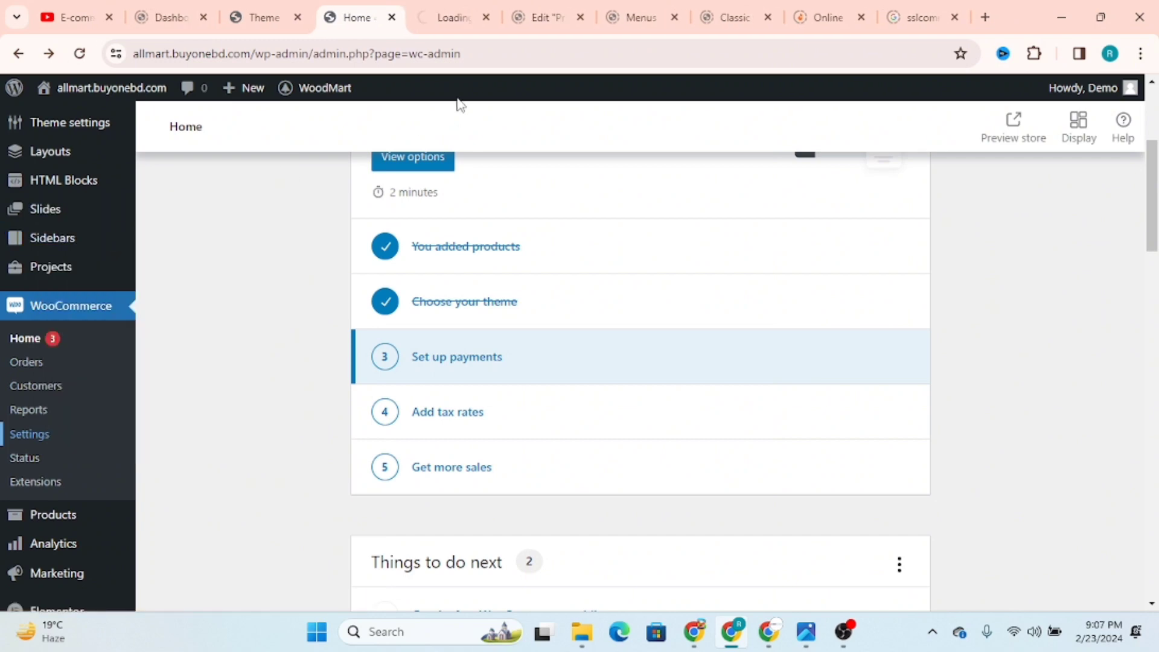
{"action": "left_click", "coordinate": [448, 11]}
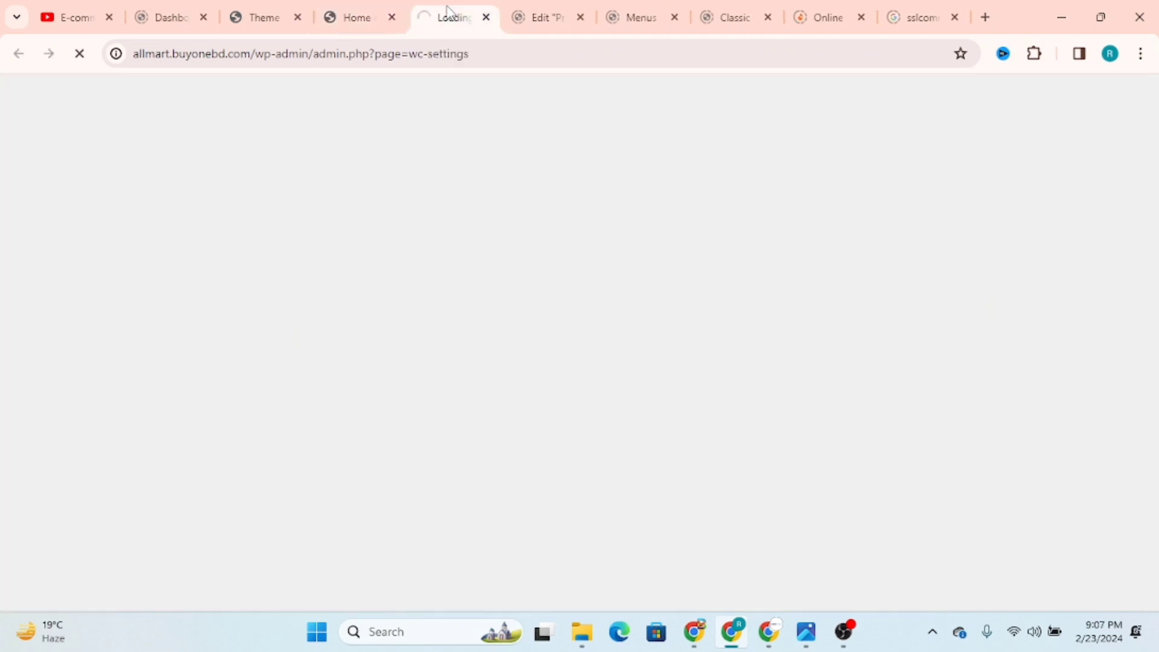
{"action": "left_click", "coordinate": [363, 2]}
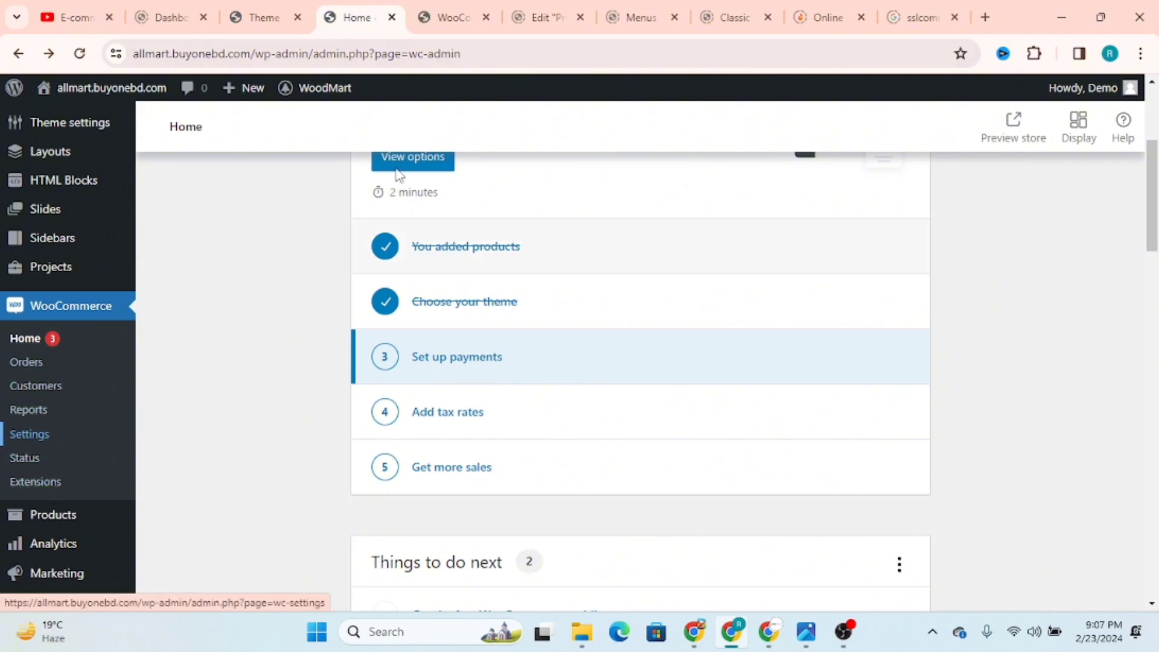
{"action": "left_click", "coordinate": [448, 18]}
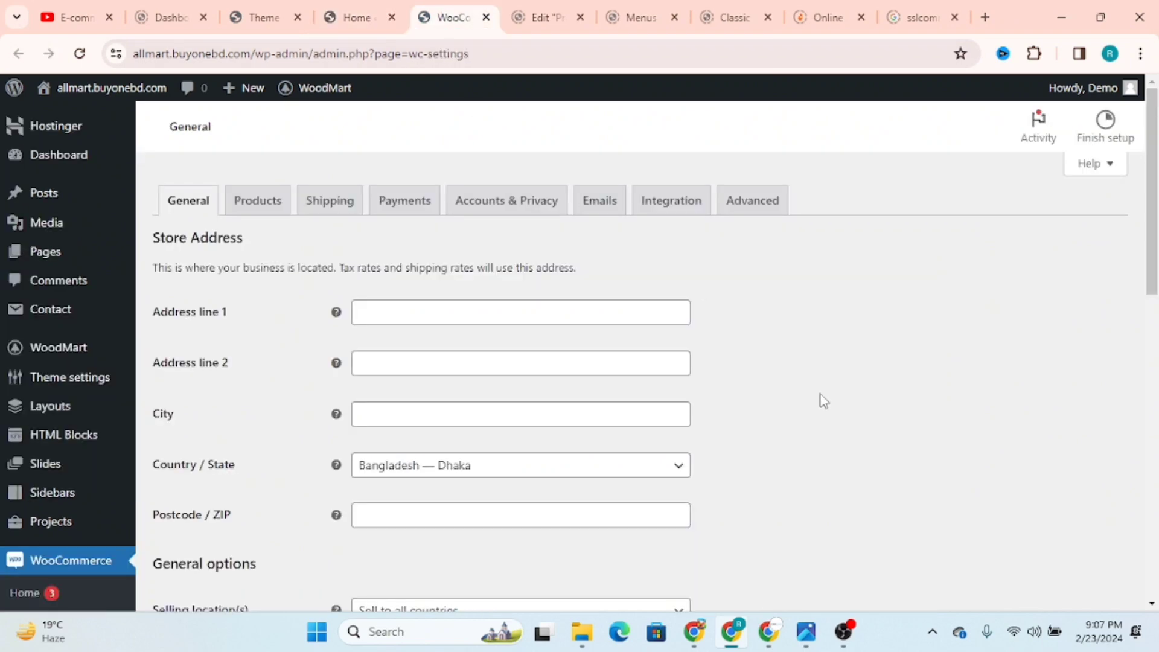
- Enter "Dhaka bangladesh" as the first address line of the store address, leaving the second line, city and postcode empty
{"action": "scroll", "coordinate": [794, 406], "scroll_direction": "down", "scroll_amount": 1}
{"action": "scroll", "coordinate": [791, 406], "scroll_direction": "up", "scroll_amount": 1}
{"action": "left_click", "coordinate": [399, 317]}
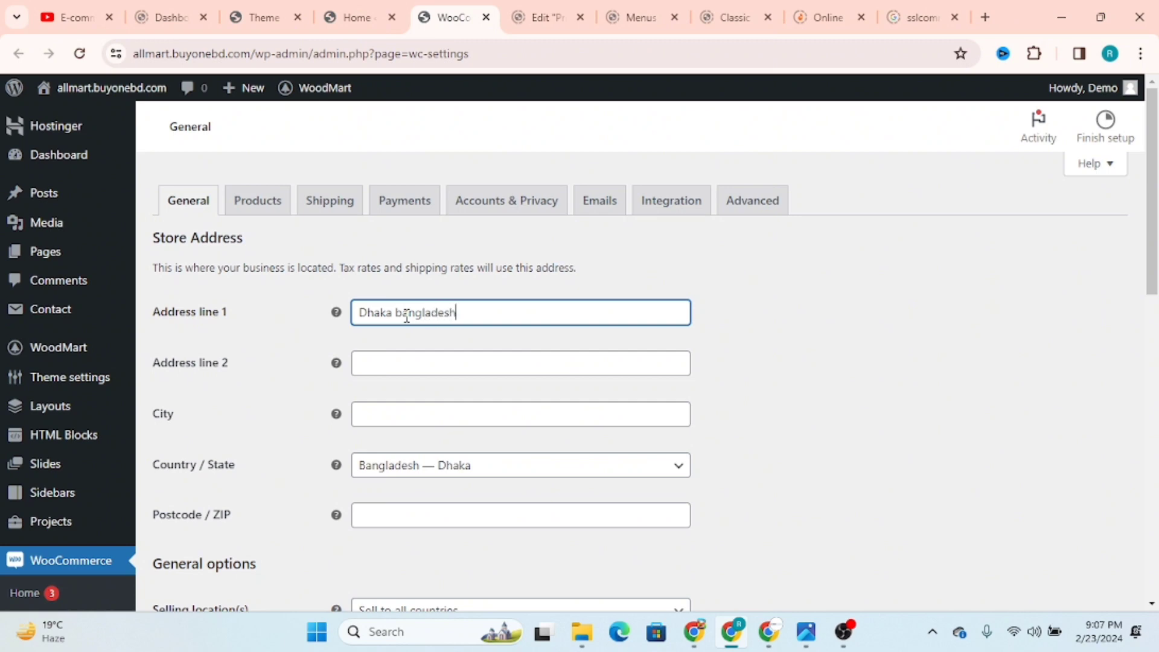
{"action": "left_click", "coordinate": [404, 362]}
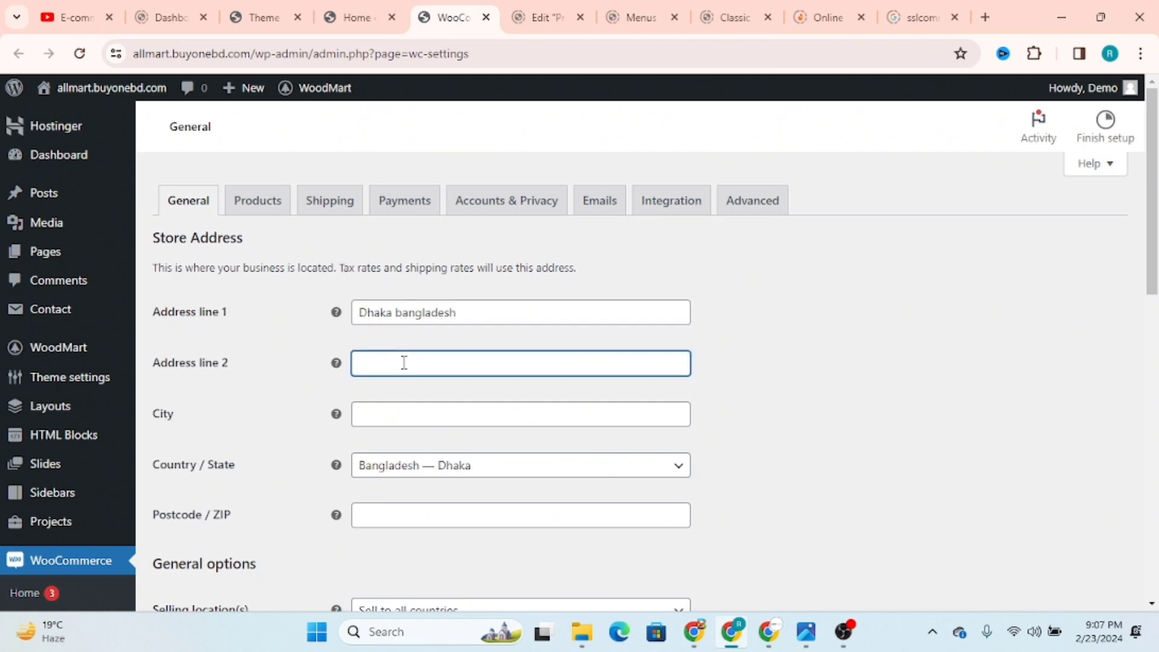
{"action": "left_click", "coordinate": [412, 425]}
{"action": "scroll", "coordinate": [525, 414], "scroll_direction": "down", "scroll_amount": 4}
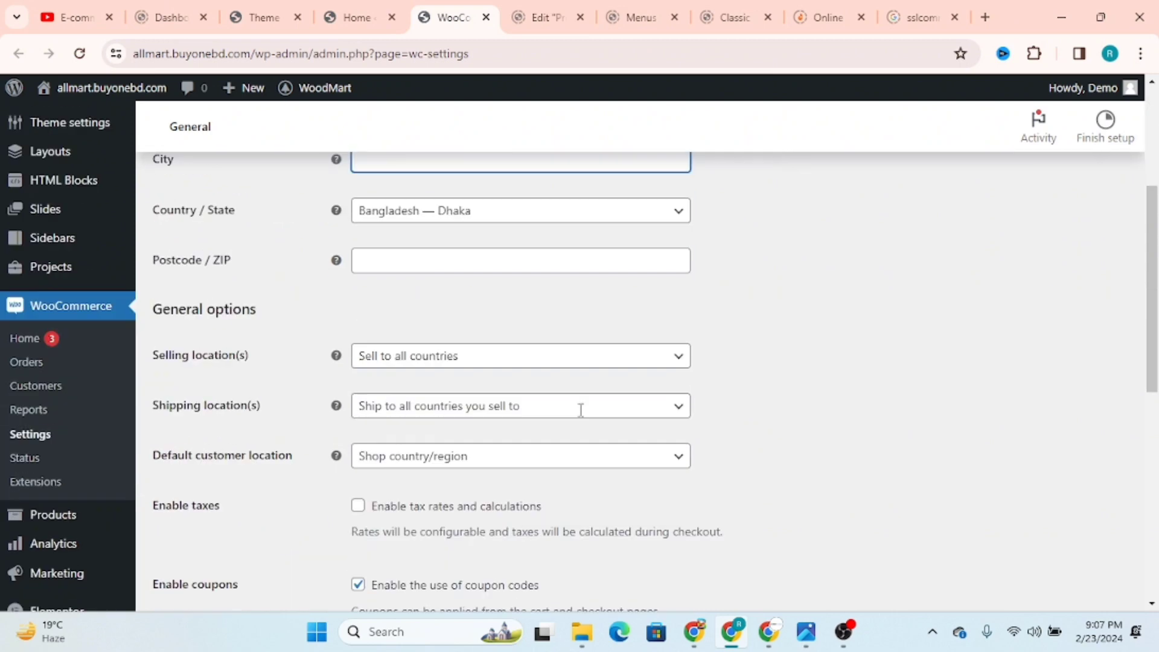
{"action": "left_click", "coordinate": [395, 257]}
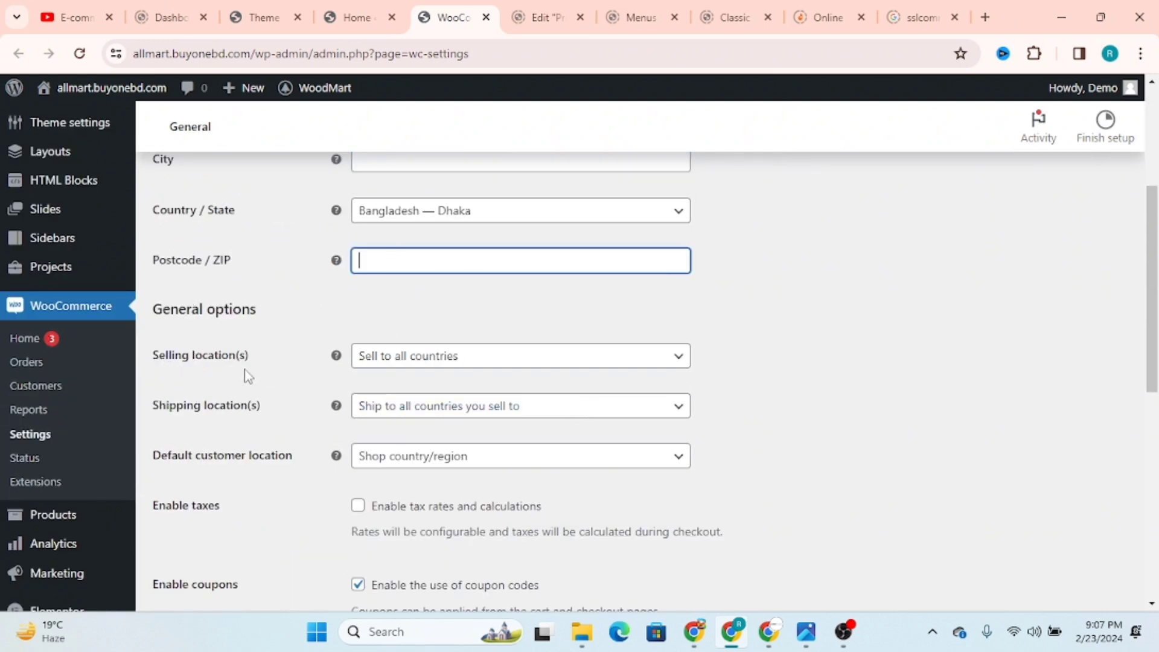
- Set the selling locations to "Sell to specific countries" and add Bangladesh as the only country
{"action": "left_click", "coordinate": [422, 362]}
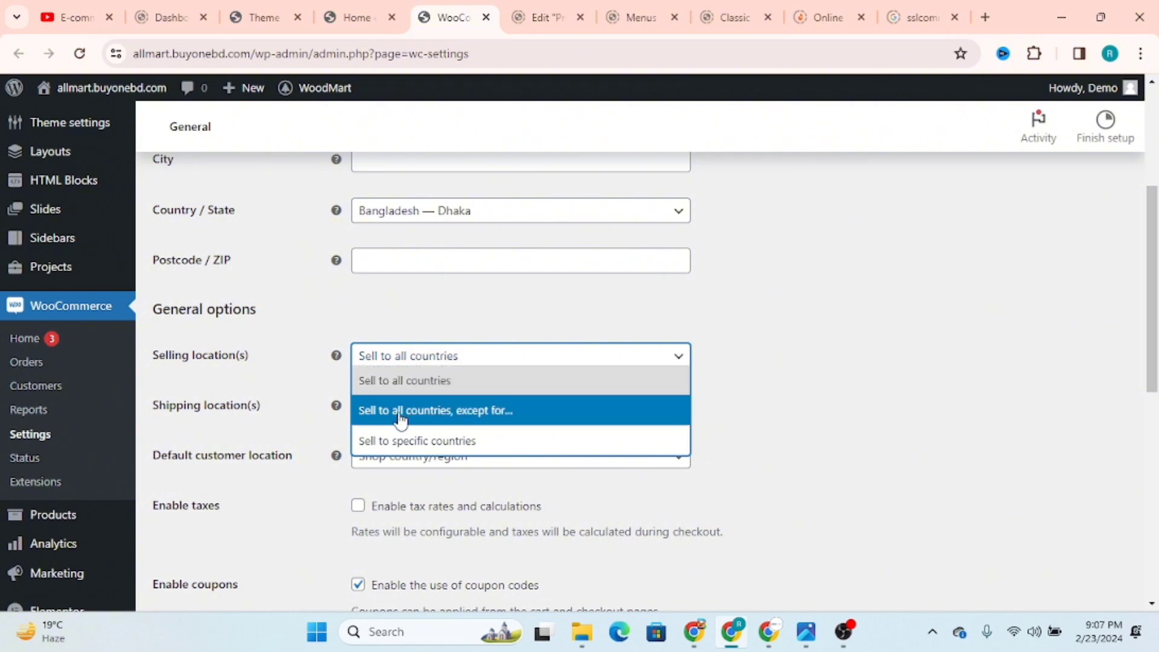
{"action": "left_click", "coordinate": [432, 443]}
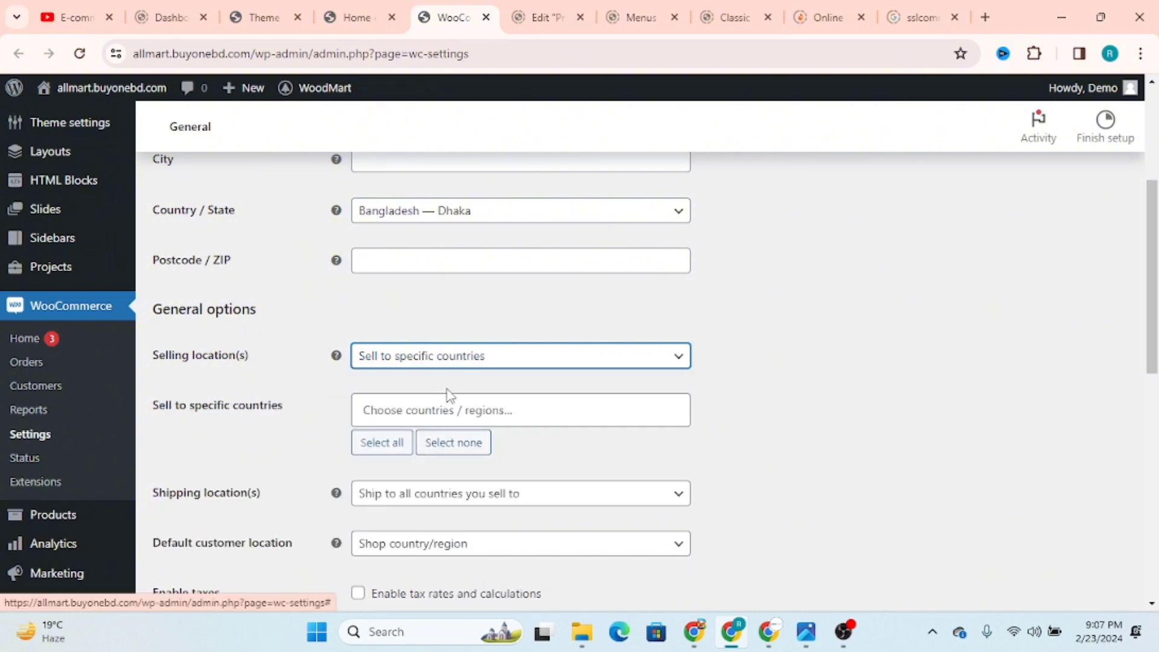
{"action": "left_click", "coordinate": [406, 410]}
{"action": "type", "text": "bang"}
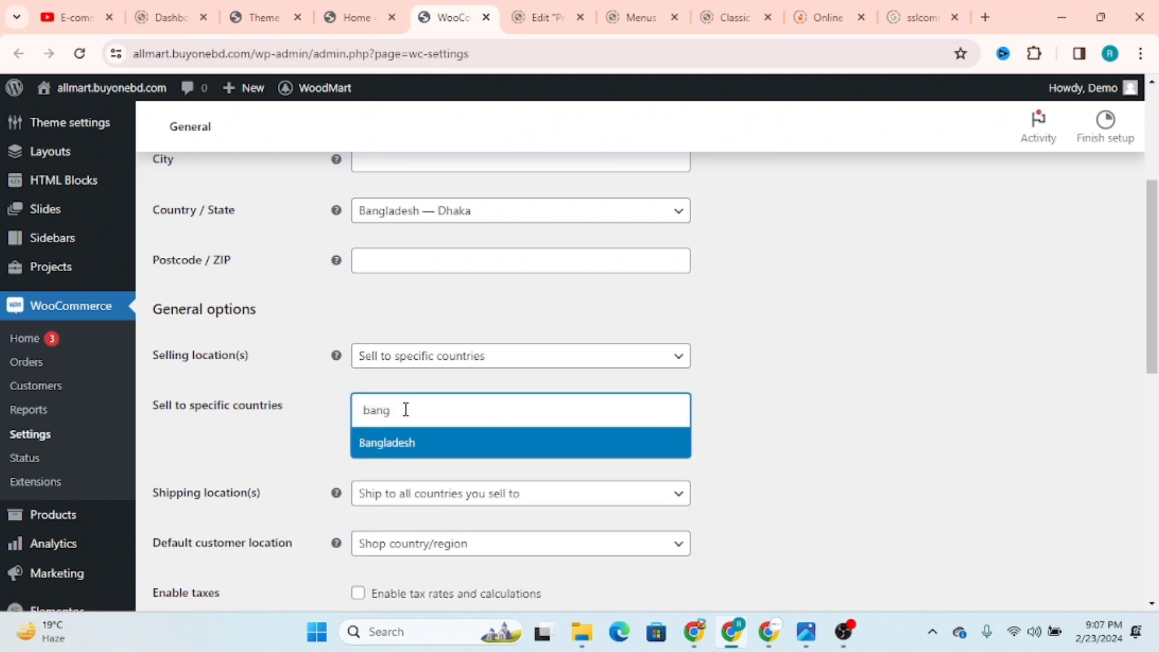
{"action": "left_click", "coordinate": [408, 444]}
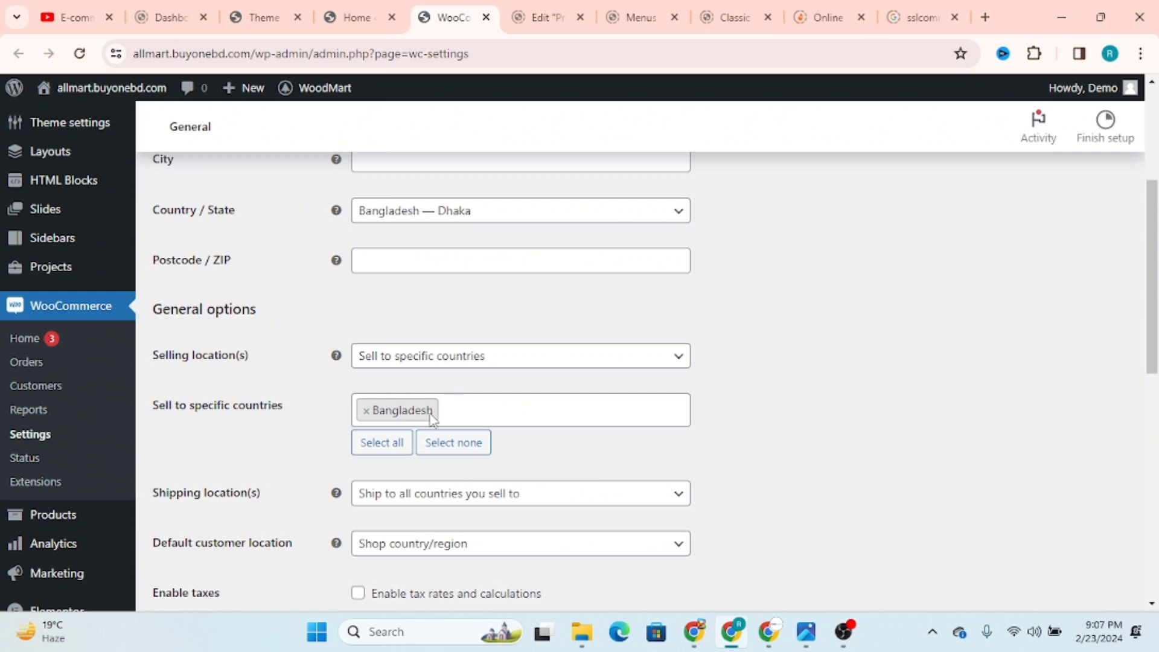
- Set the shipping locations to "Ship to specific countries only" and add Bangladesh as the only country
{"action": "scroll", "coordinate": [538, 447], "scroll_direction": "down", "scroll_amount": 3}
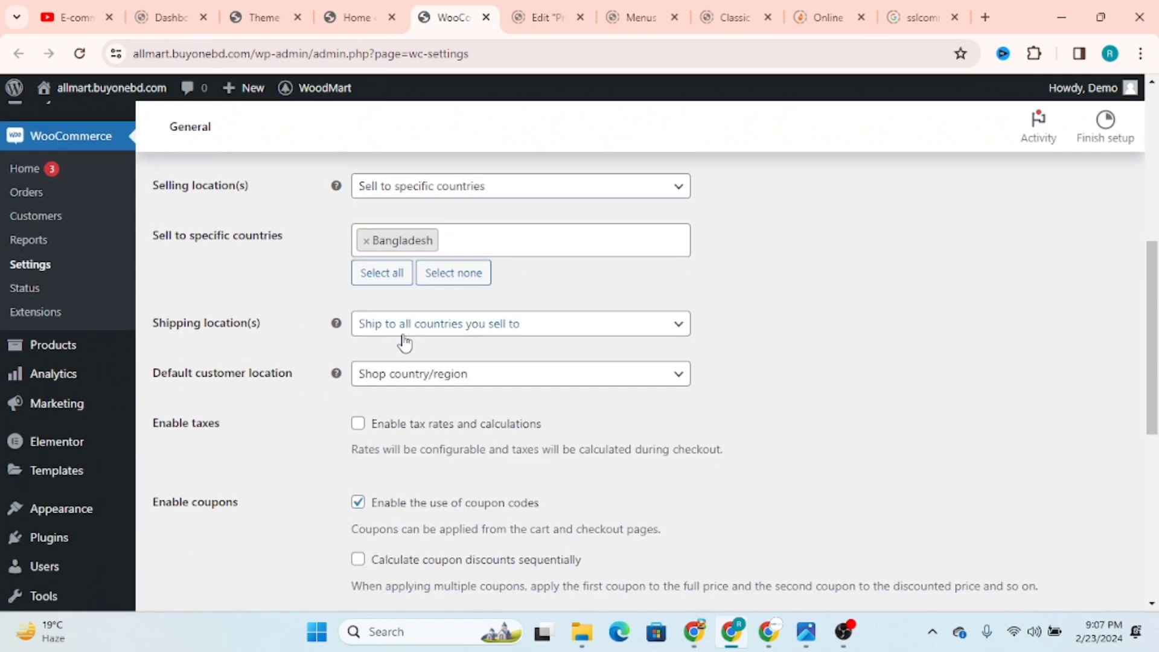
{"action": "left_click", "coordinate": [484, 332]}
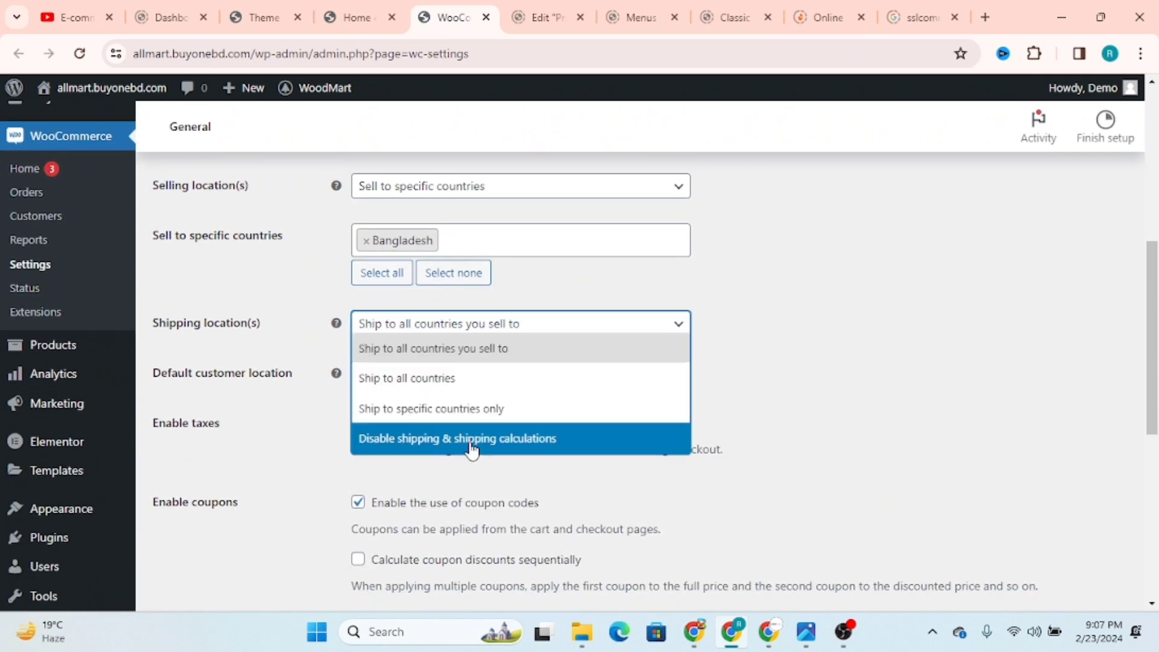
{"action": "left_click", "coordinate": [417, 409]}
{"action": "left_click", "coordinate": [421, 375]}
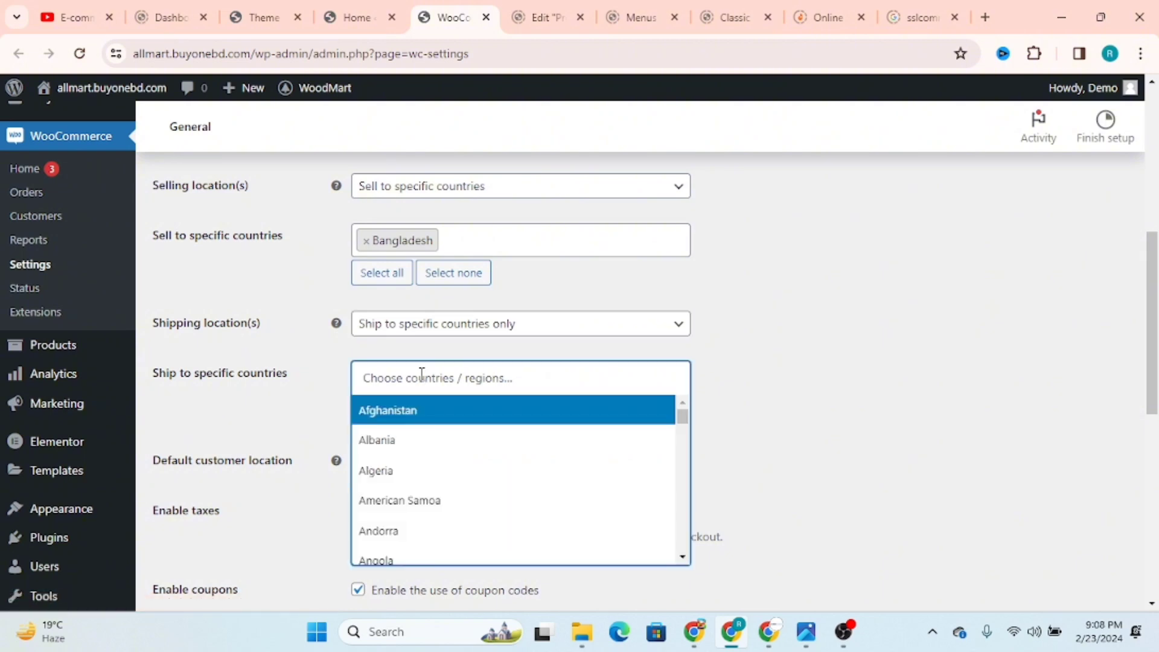
{"action": "type", "text": "bagn"}
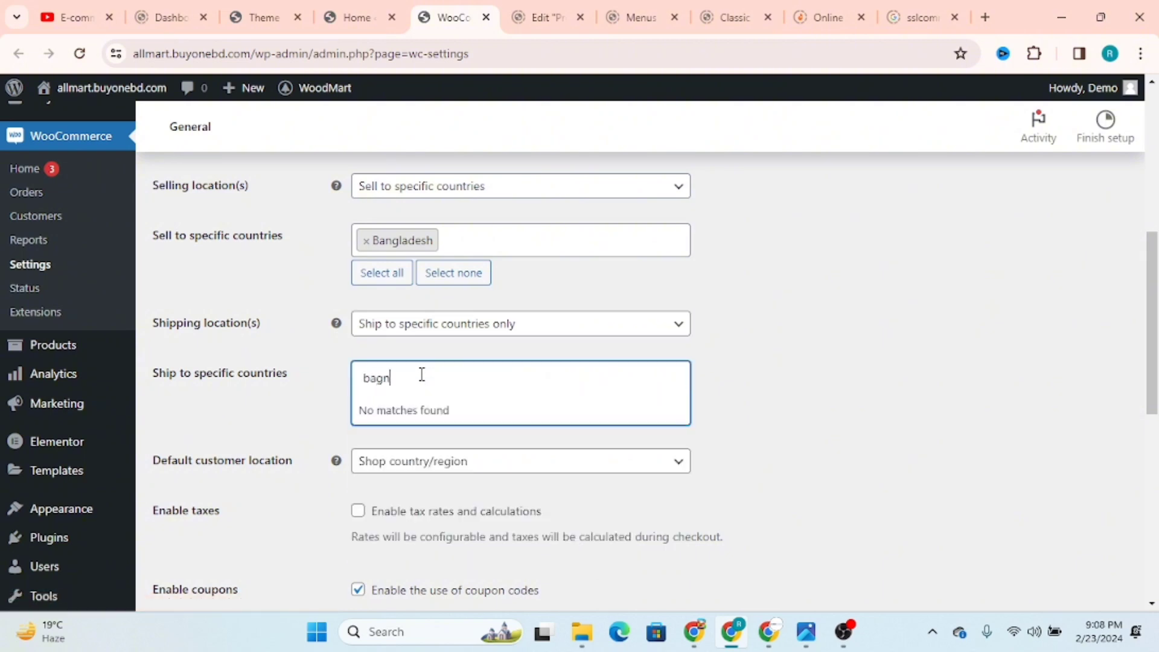
{"action": "key", "text": "BackSpace"}
{"action": "key", "text": "BackSpace"}
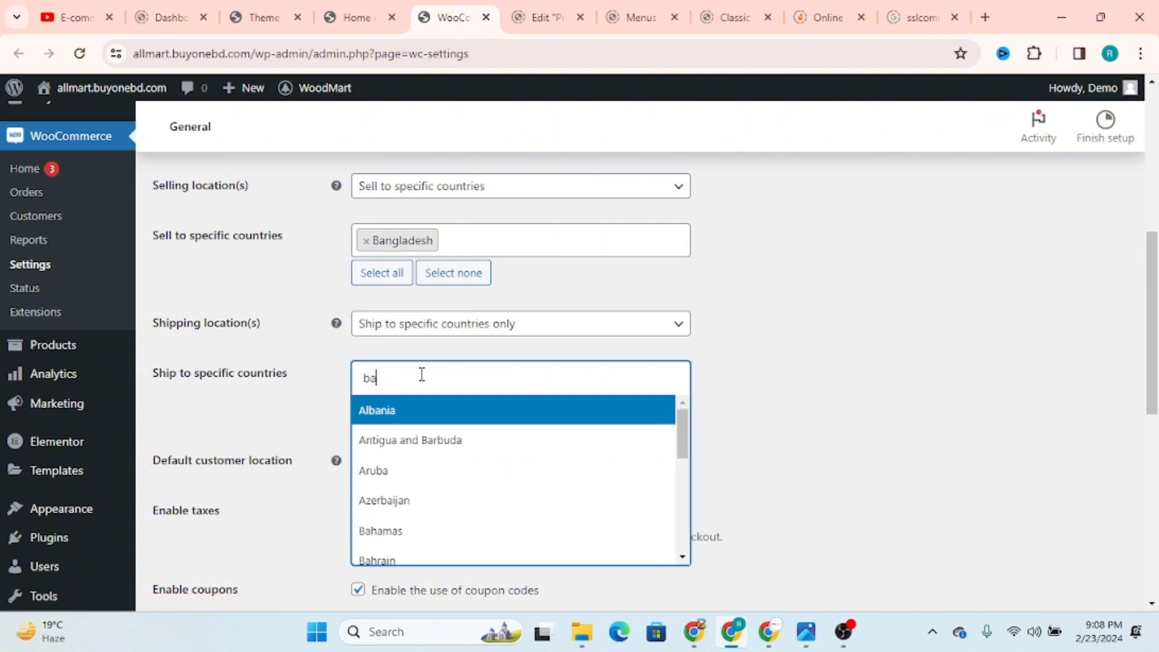
{"action": "type", "text": "g"}
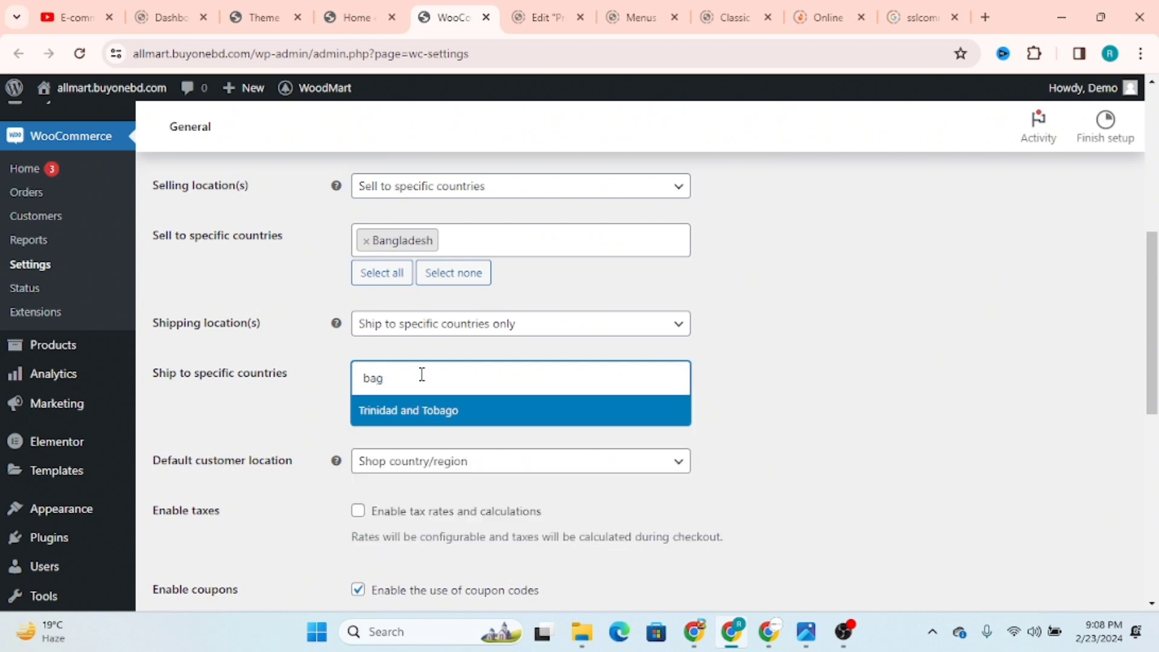
{"action": "key", "text": "BackSpace"}
{"action": "type", "text": "ng"}
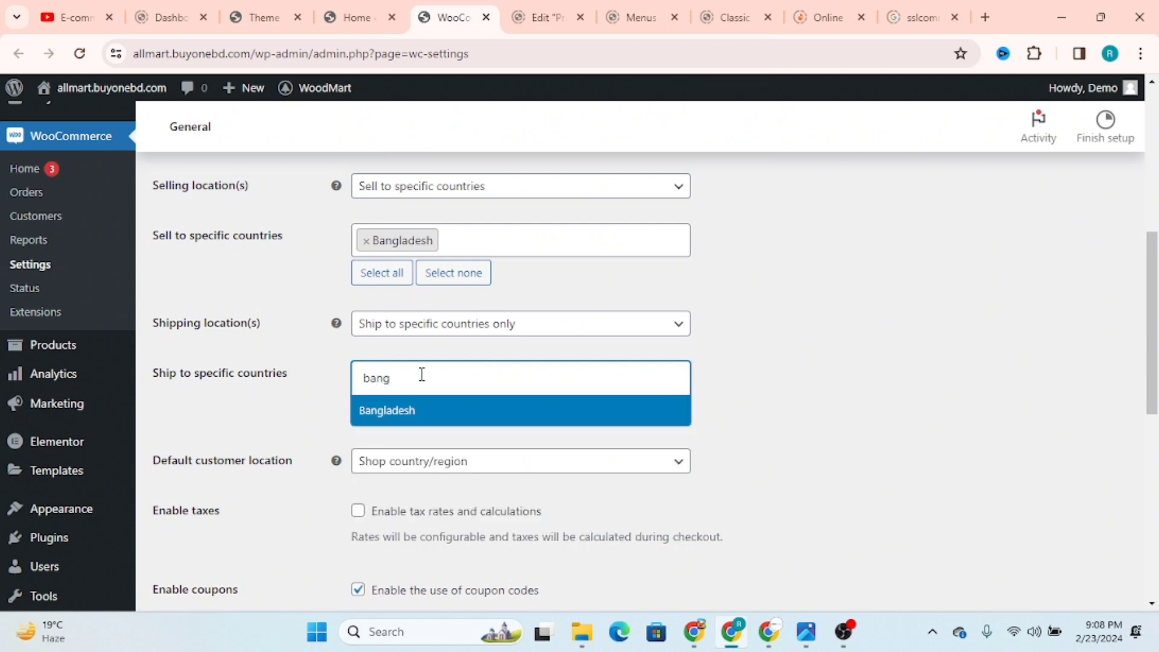
{"action": "left_click", "coordinate": [429, 413]}
- Set the default customer location to "Geolocate"
{"action": "mouse_move", "coordinate": [116, 478]}
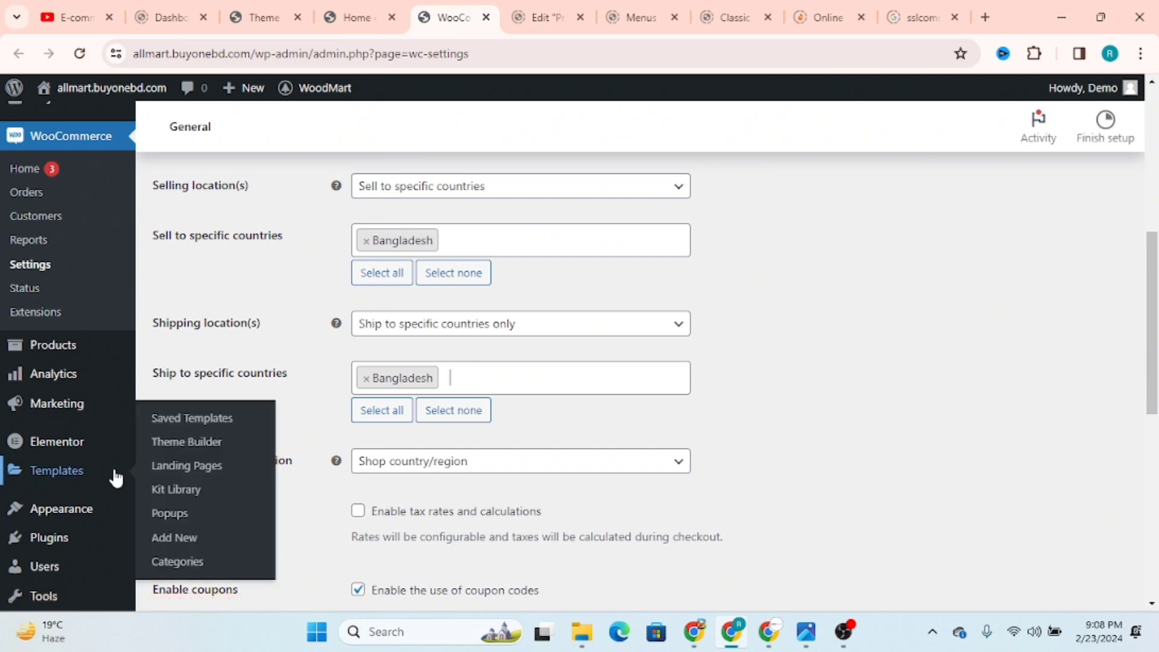
{"action": "scroll", "coordinate": [888, 455], "scroll_direction": "down", "scroll_amount": 3}
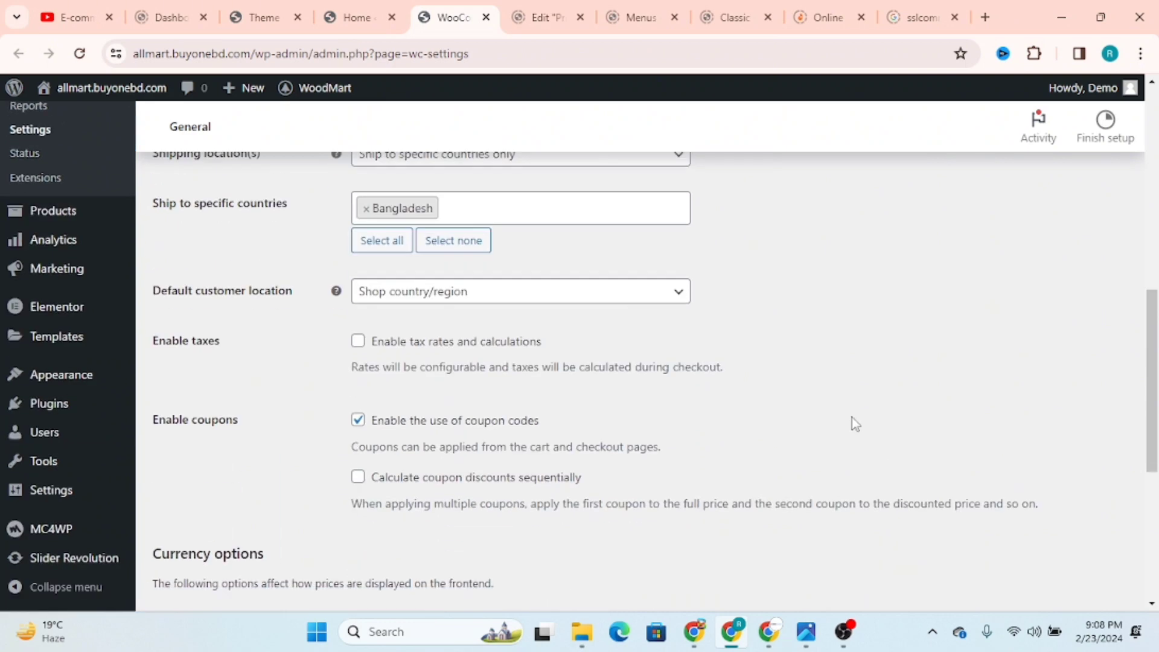
{"action": "left_click", "coordinate": [518, 296]}
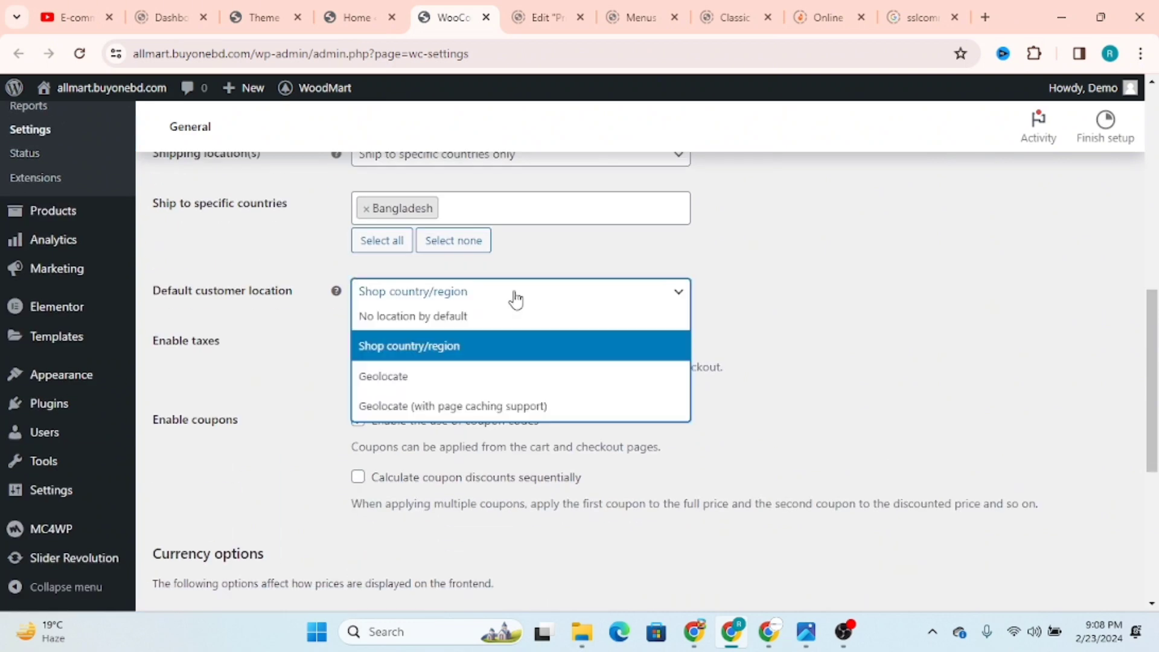
{"action": "left_click", "coordinate": [386, 379]}
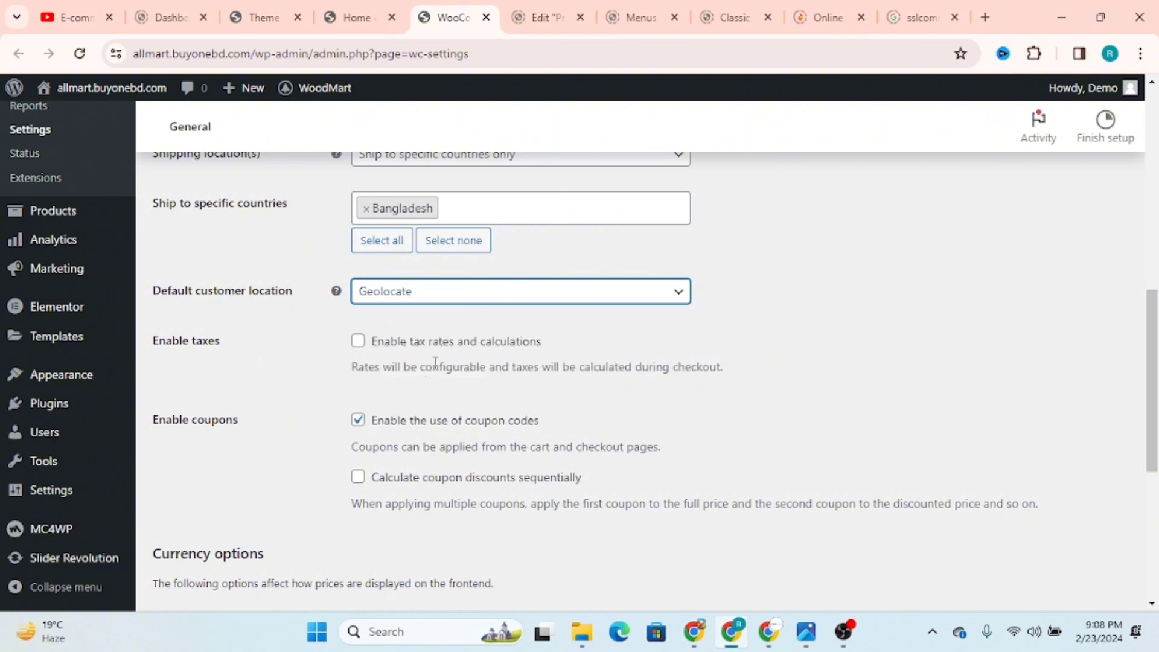
{"action": "scroll", "coordinate": [562, 427], "scroll_direction": "down", "scroll_amount": 3}
{"action": "scroll", "coordinate": [475, 291], "scroll_direction": "up", "scroll_amount": 3}
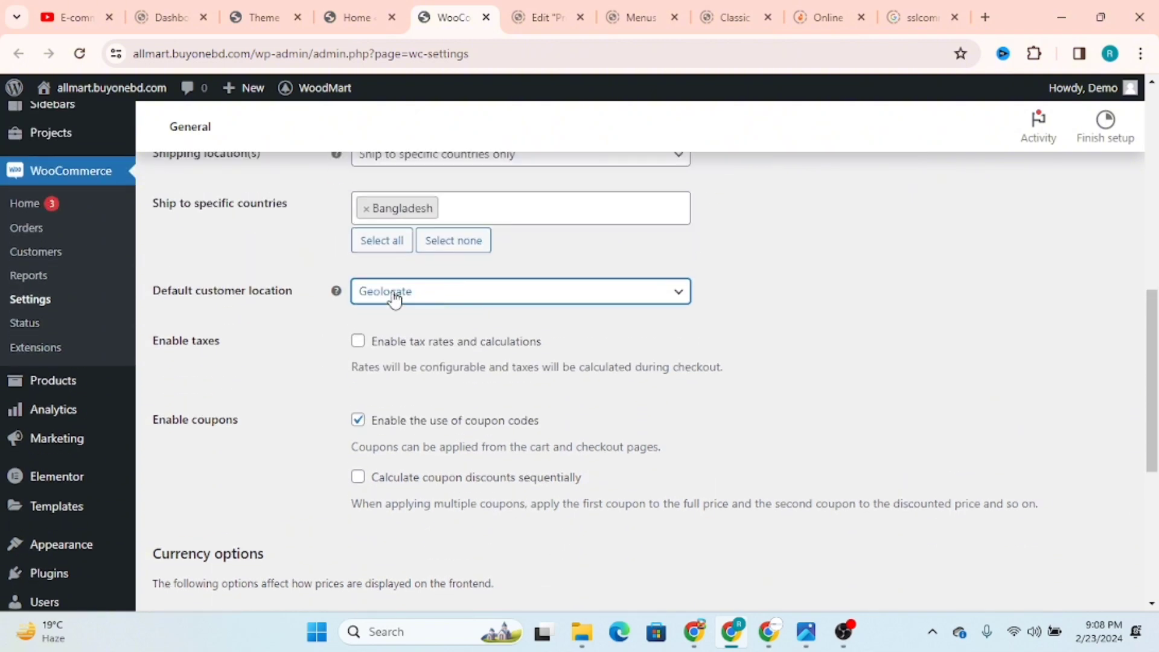
- Review the coupon and currency options and save the general store settings
{"action": "left_click_drag", "start_coordinate": [158, 424], "coordinate": [236, 413]}
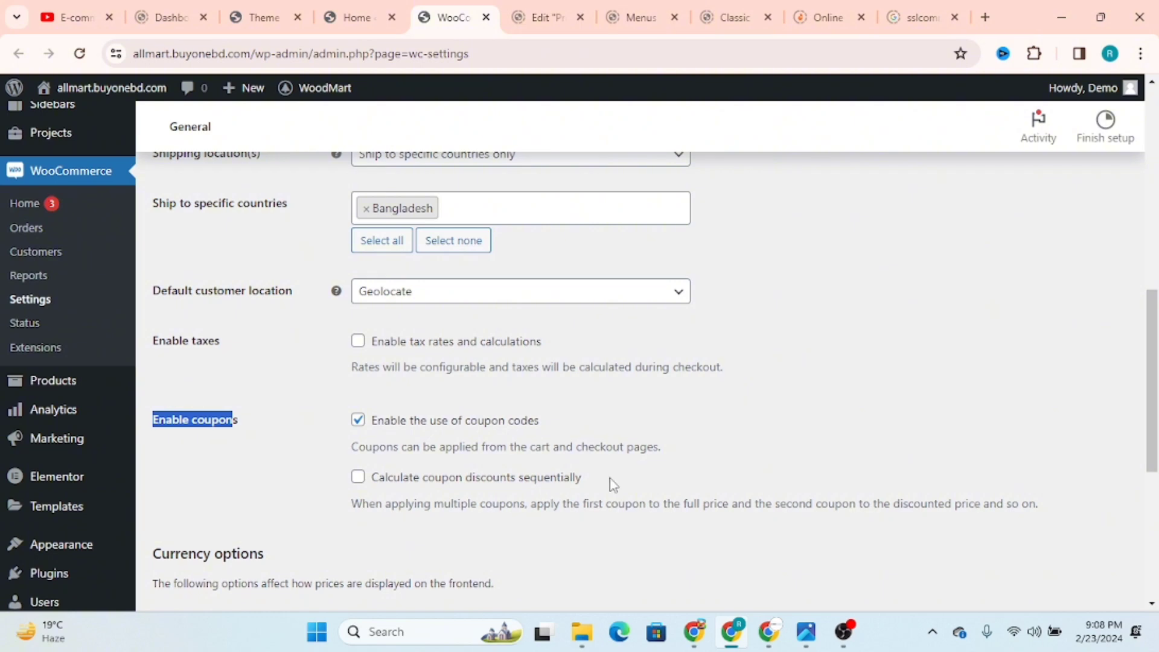
{"action": "scroll", "coordinate": [614, 485], "scroll_direction": "down", "scroll_amount": 1}
{"action": "scroll", "coordinate": [453, 415], "scroll_direction": "down", "scroll_amount": 1}
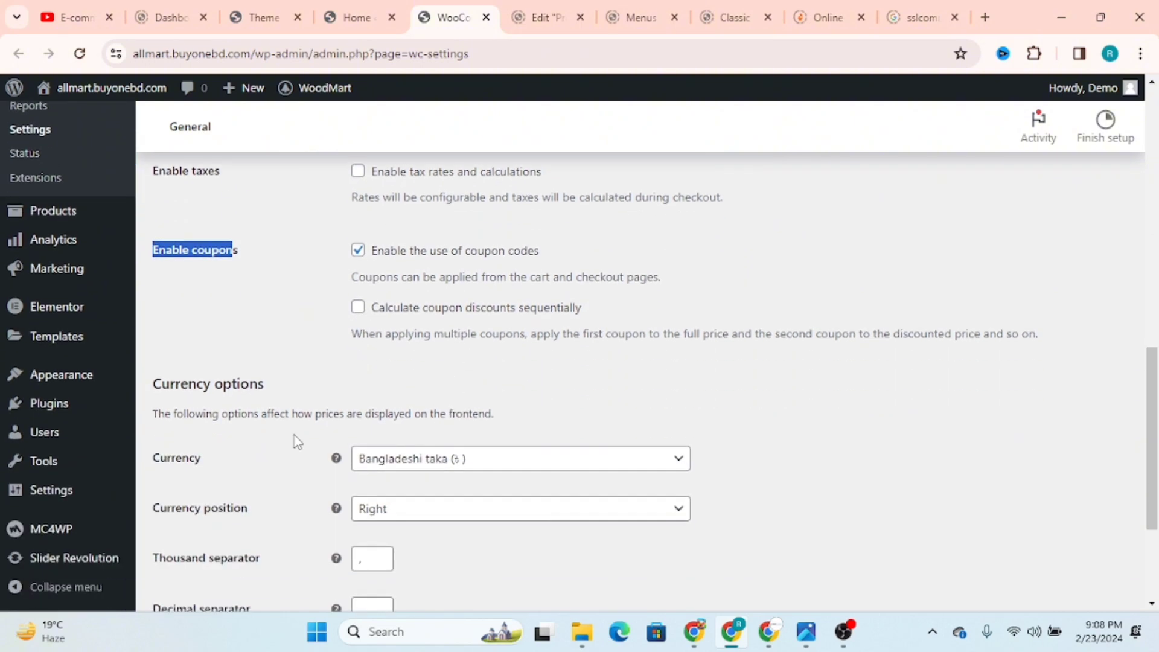
{"action": "scroll", "coordinate": [422, 484], "scroll_direction": "down", "scroll_amount": 1}
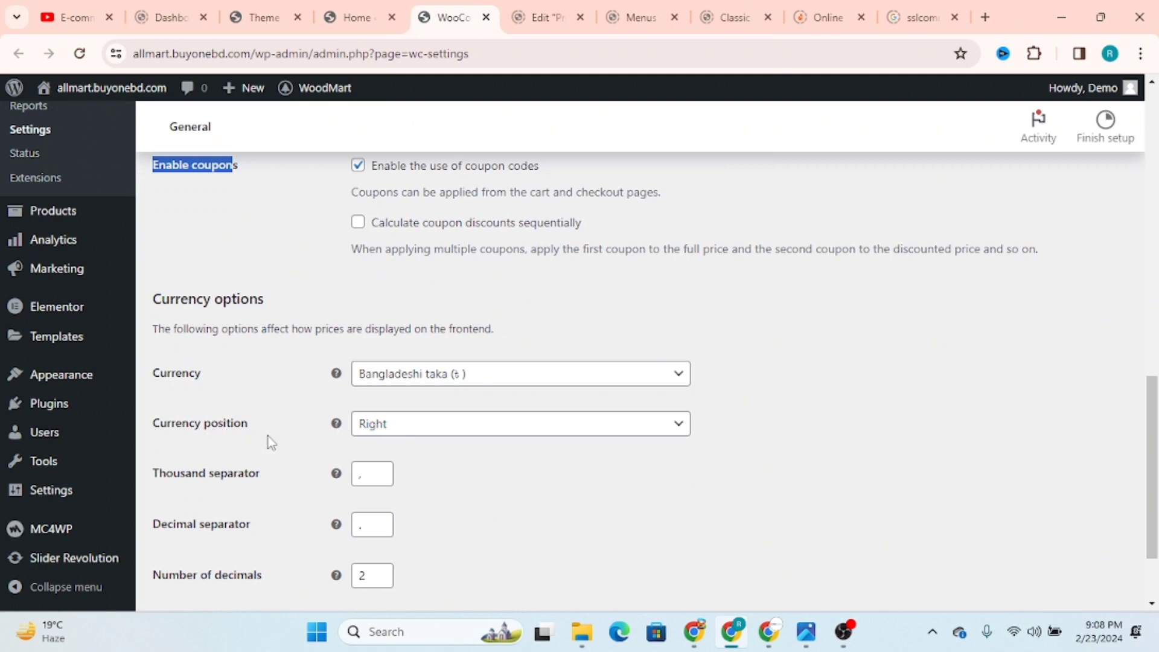
{"action": "scroll", "coordinate": [433, 465], "scroll_direction": "down", "scroll_amount": 2}
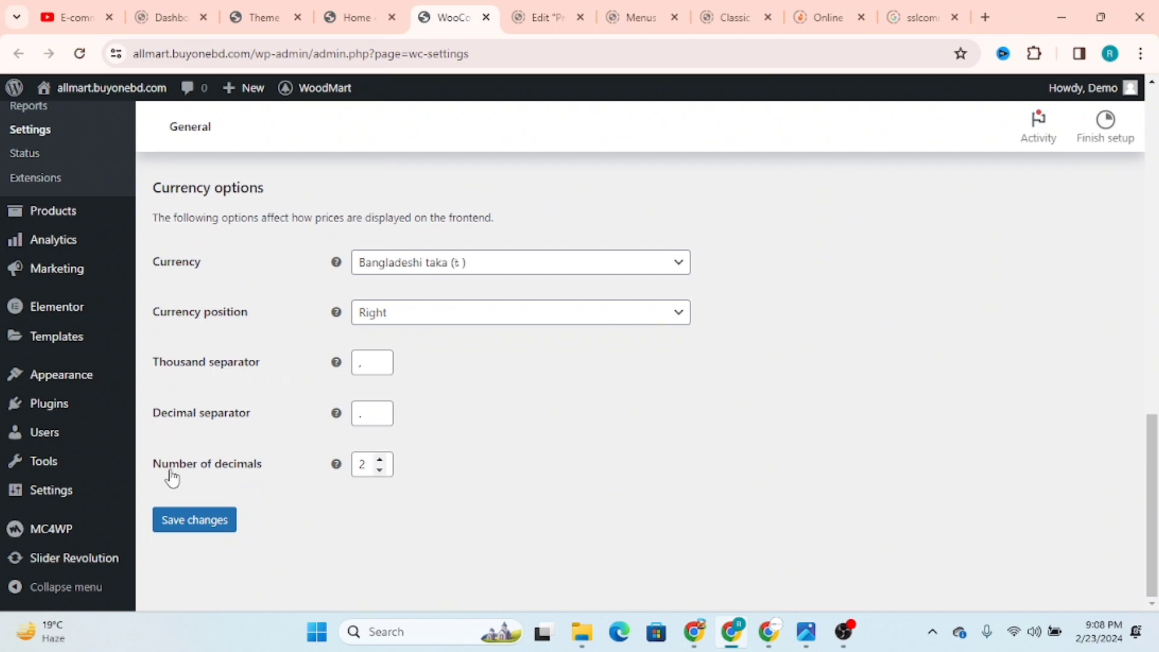
{"action": "left_click", "coordinate": [194, 521]}
- Open the live site in a separate browser tab and check how product prices appear in the home page's product sections
{"action": "mouse_move", "coordinate": [143, 106]}
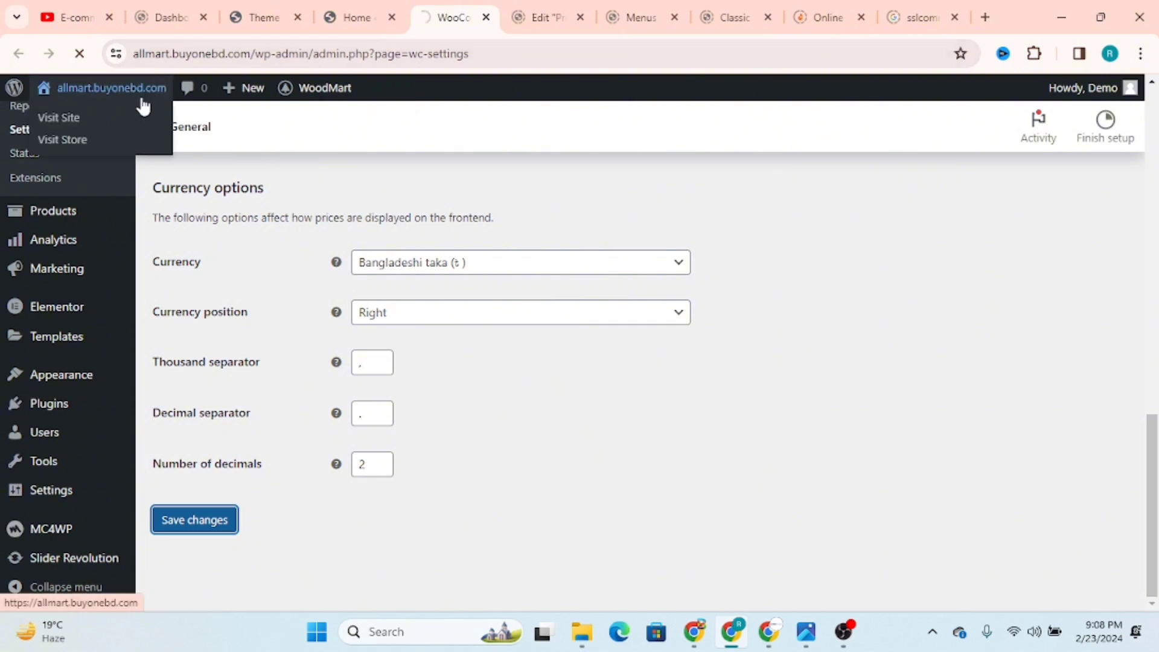
{"action": "right_click", "coordinate": [86, 122]}
{"action": "left_click", "coordinate": [158, 137]}
{"action": "left_click", "coordinate": [501, 12]}
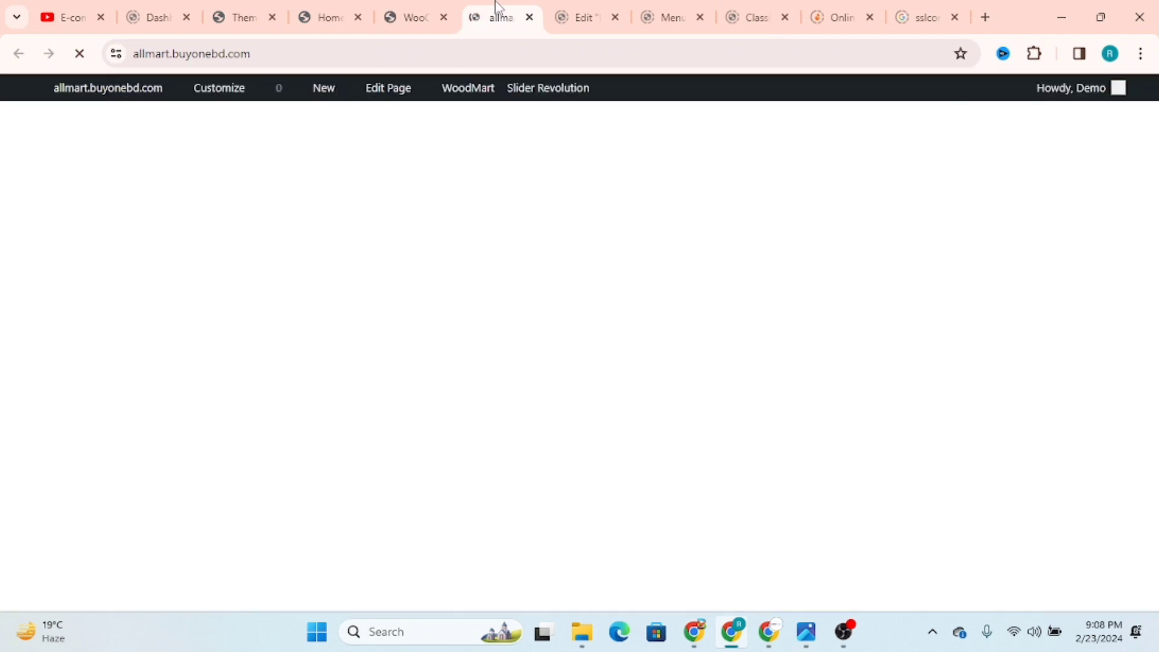
{"action": "scroll", "coordinate": [812, 415], "scroll_direction": "down", "scroll_amount": 10}
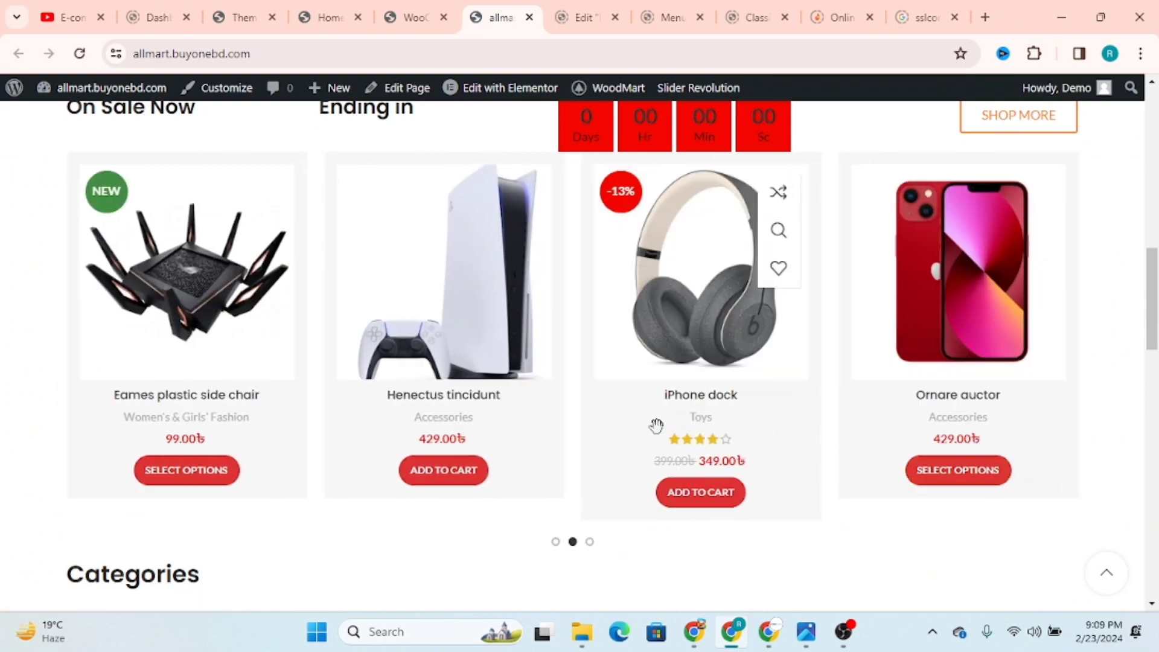
{"action": "scroll", "coordinate": [654, 424], "scroll_direction": "down", "scroll_amount": 5}
{"action": "scroll", "coordinate": [645, 429], "scroll_direction": "down", "scroll_amount": 8}
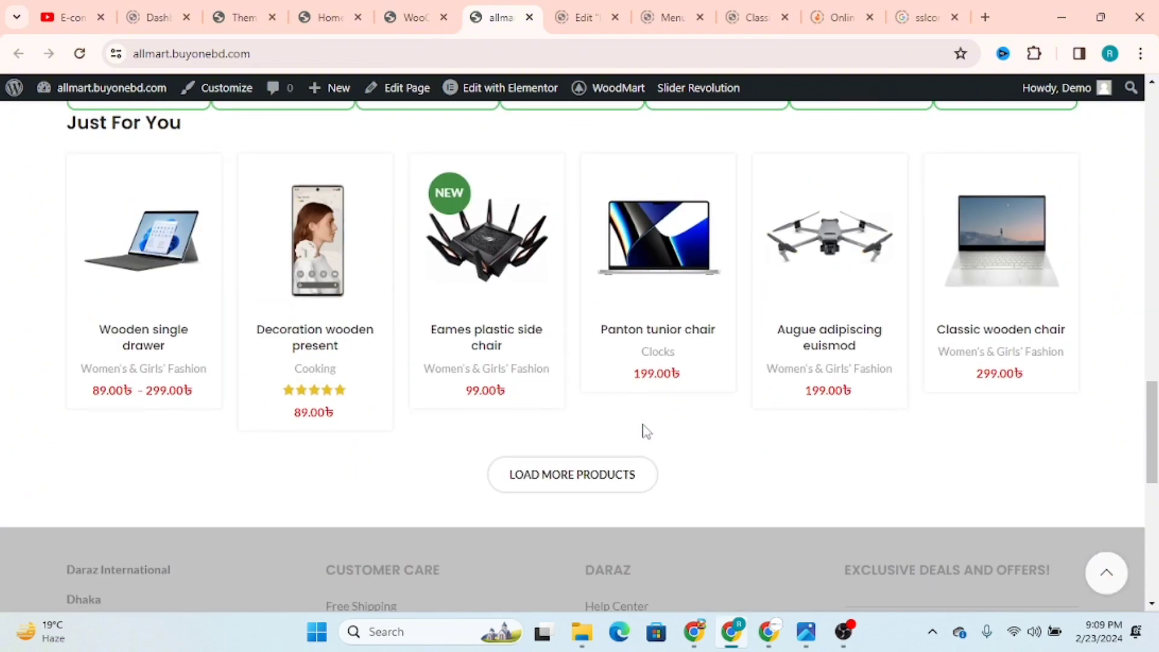
- Look over the live home page's Just For You products, main banner and FlashSale section
{"action": "scroll", "coordinate": [646, 429], "scroll_direction": "down", "scroll_amount": 4}
{"action": "scroll", "coordinate": [647, 430], "scroll_direction": "up", "scroll_amount": 20}
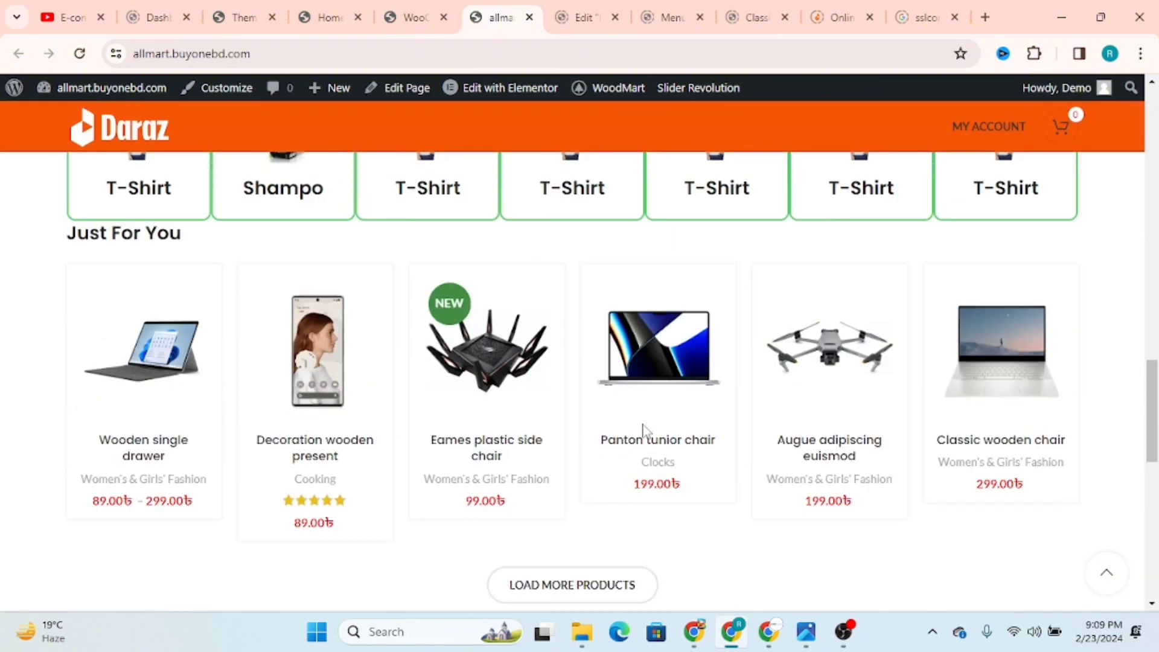
{"action": "scroll", "coordinate": [645, 429], "scroll_direction": "up", "scroll_amount": 5}
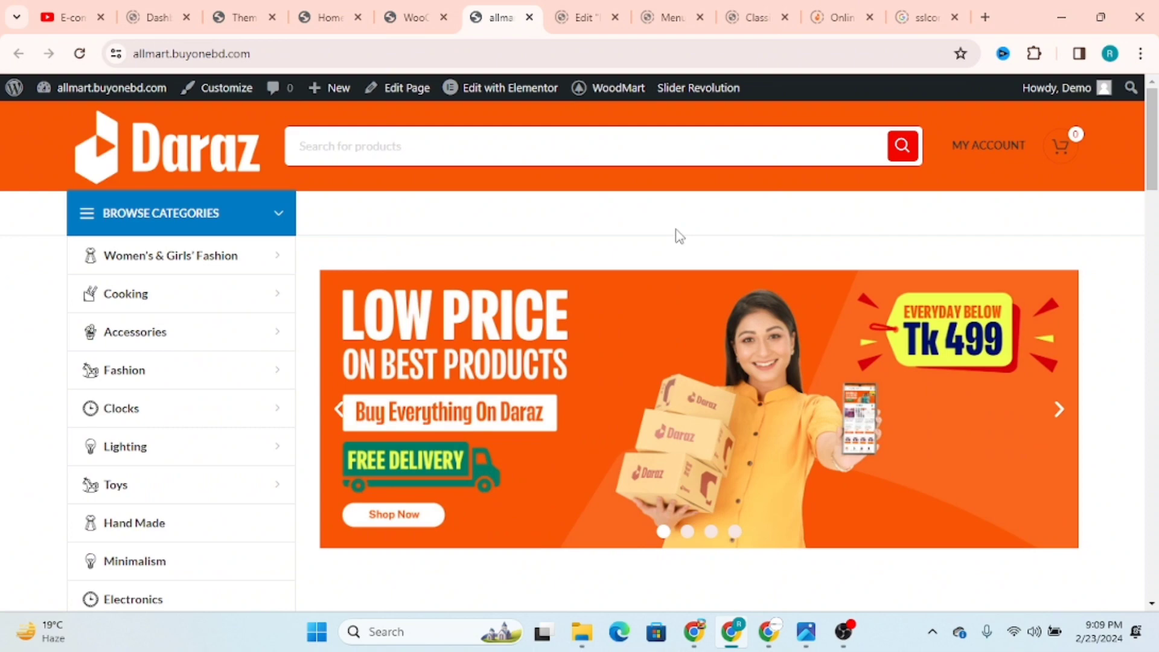
{"action": "scroll", "coordinate": [705, 345], "scroll_direction": "down", "scroll_amount": 10}
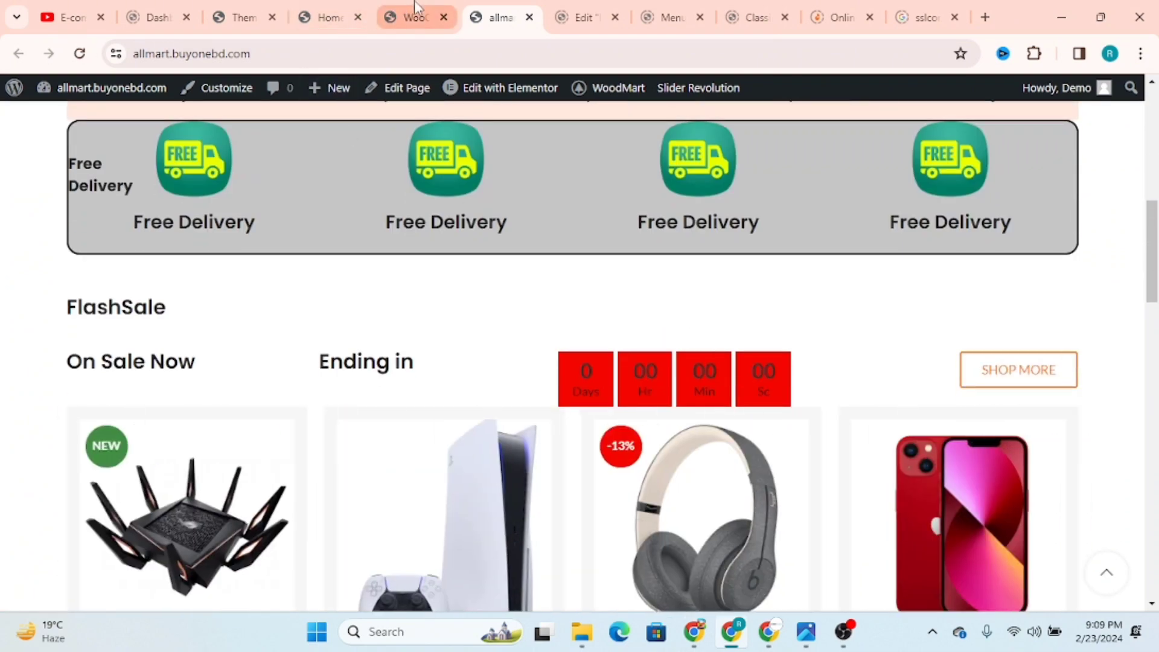
- Return to the WooCommerce settings and review the general product options for shop page, cart behaviour, measurements, reviews and ratings
{"action": "left_click", "coordinate": [411, 17]}
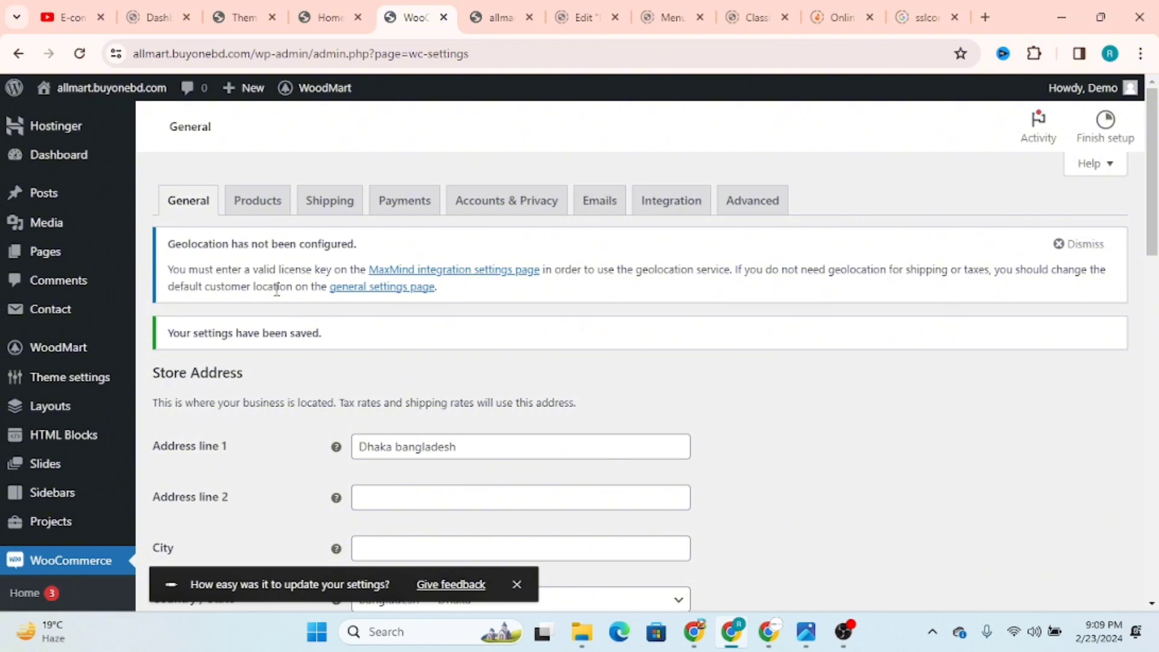
{"action": "left_click", "coordinate": [256, 208]}
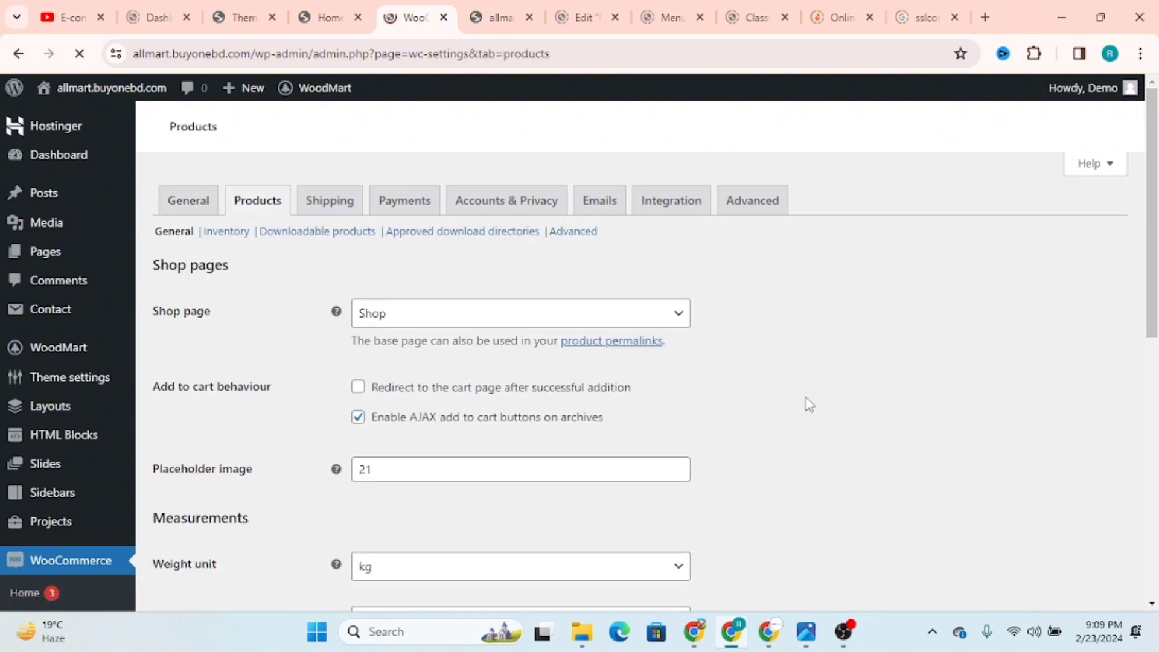
{"action": "scroll", "coordinate": [207, 378], "scroll_direction": "down", "scroll_amount": 3}
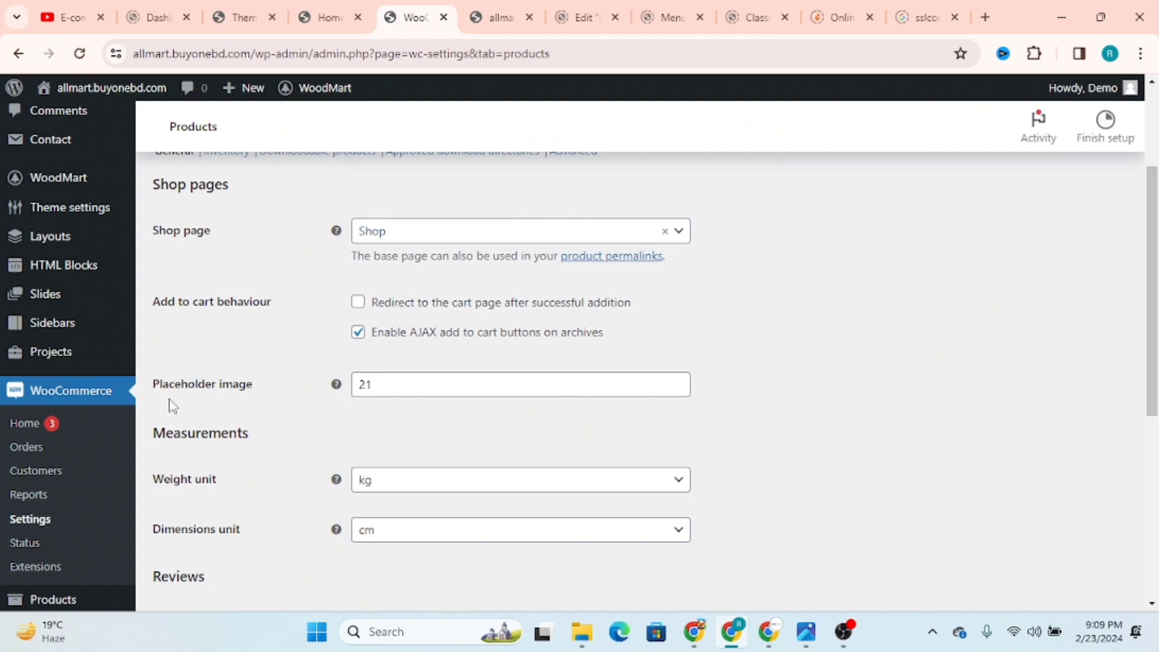
{"action": "scroll", "coordinate": [228, 504], "scroll_direction": "down", "scroll_amount": 2}
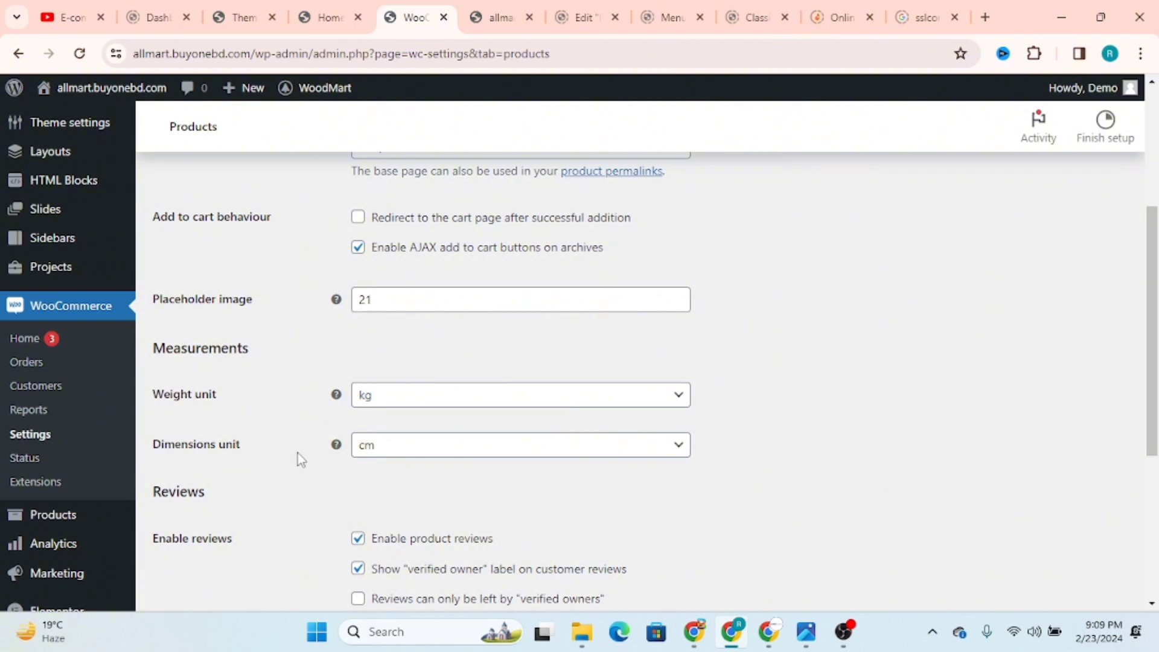
{"action": "scroll", "coordinate": [459, 454], "scroll_direction": "down", "scroll_amount": 2}
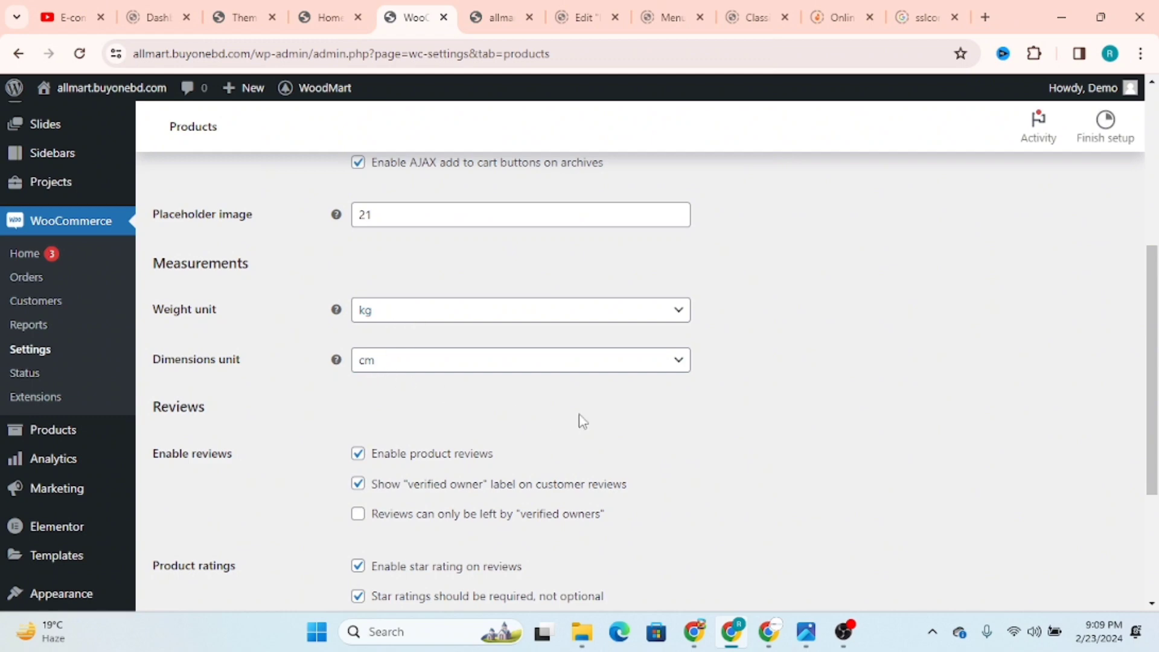
{"action": "scroll", "coordinate": [598, 417], "scroll_direction": "down", "scroll_amount": 2}
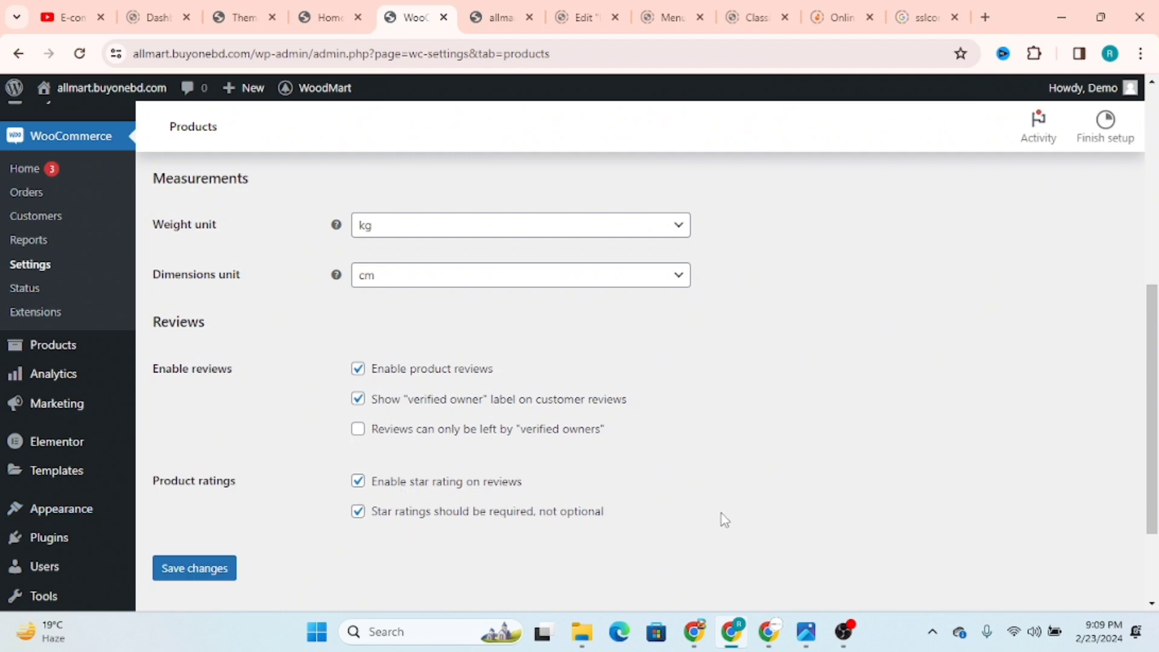
{"action": "scroll", "coordinate": [722, 517], "scroll_direction": "up", "scroll_amount": 7}
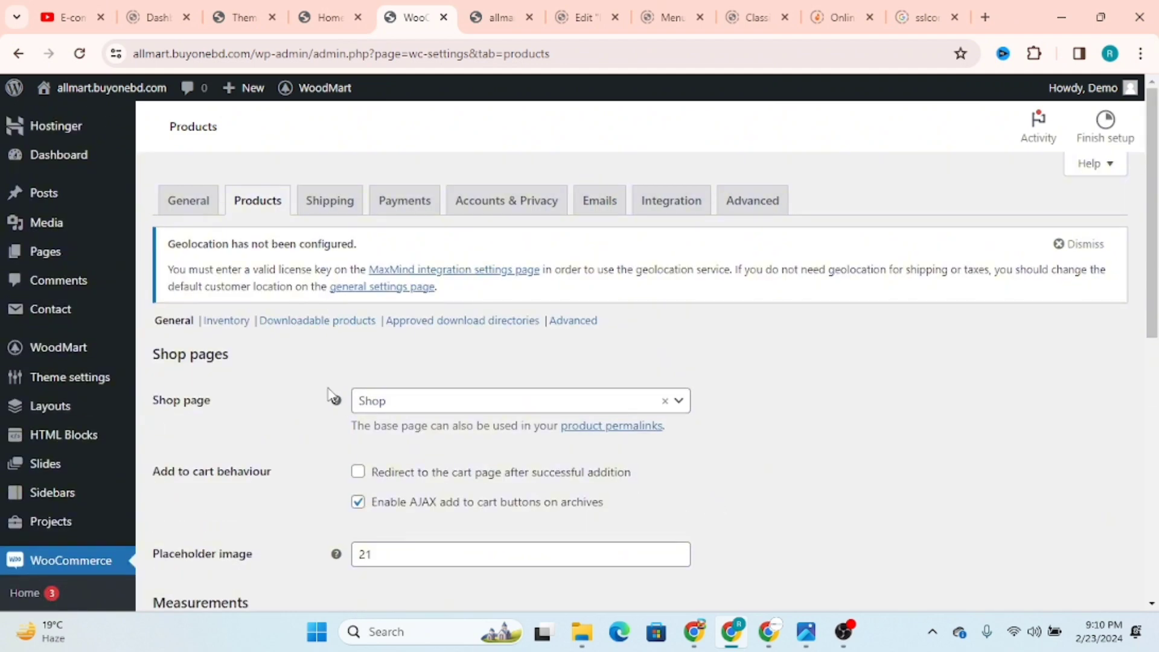
- Review the product inventory settings for stock management, notifications, recipient, stock thresholds and stock display format
{"action": "left_click", "coordinate": [226, 321]}
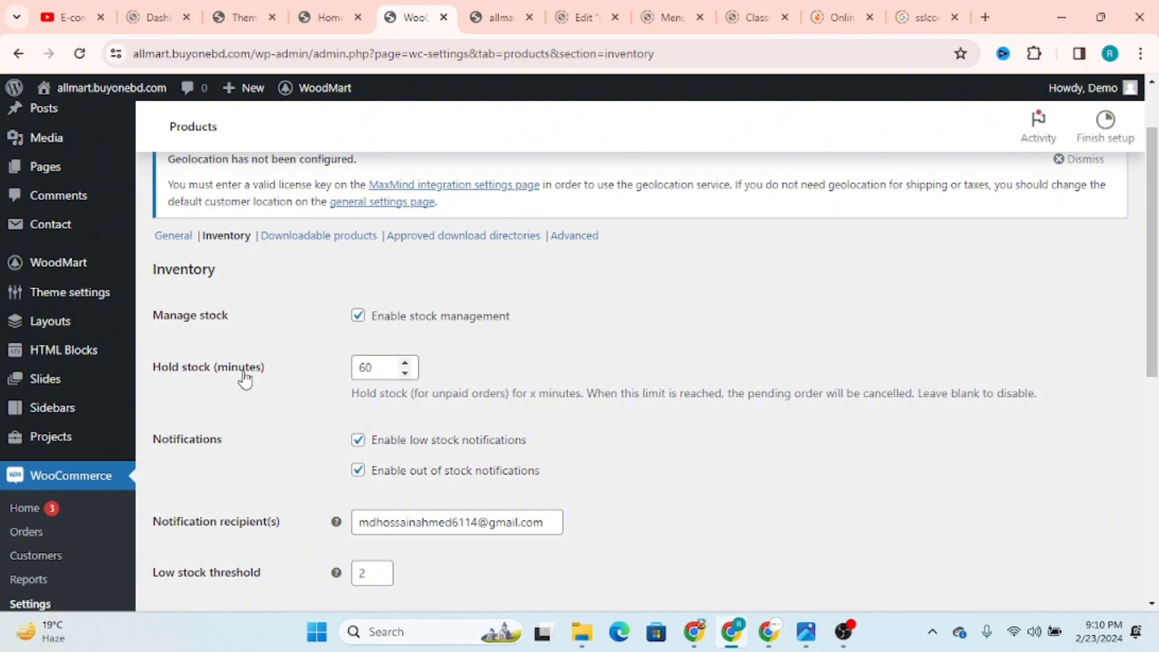
{"action": "scroll", "coordinate": [649, 408], "scroll_direction": "down", "scroll_amount": 2}
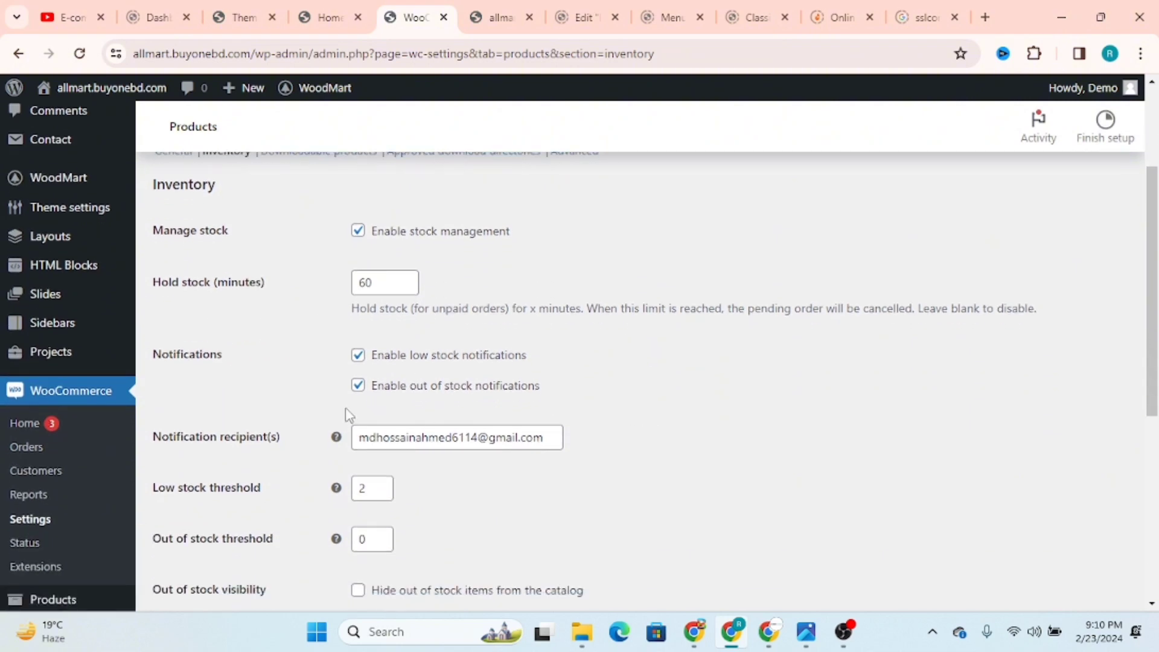
{"action": "left_click_drag", "start_coordinate": [373, 442], "coordinate": [587, 442]}
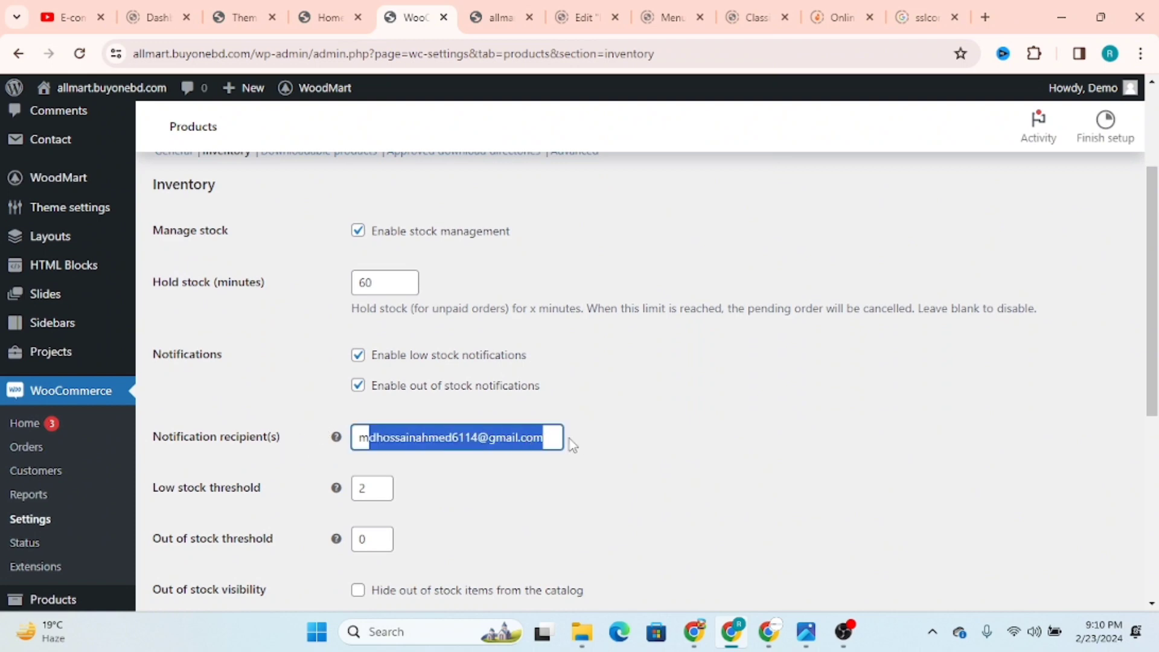
{"action": "scroll", "coordinate": [570, 444], "scroll_direction": "down", "scroll_amount": 3}
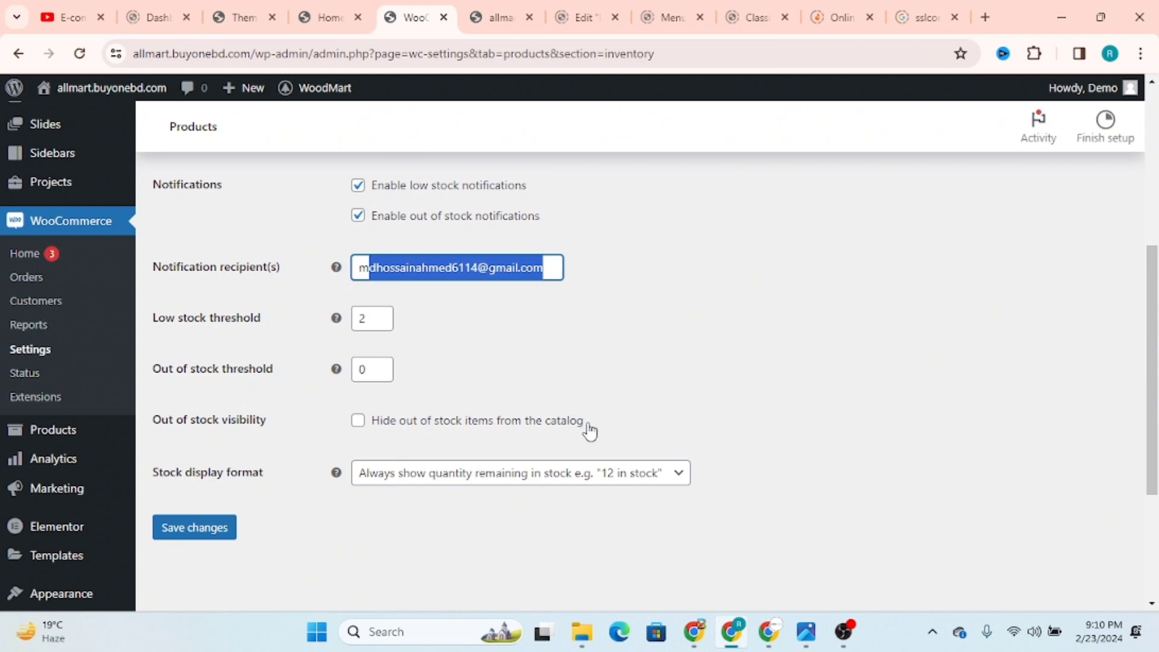
{"action": "scroll", "coordinate": [538, 422], "scroll_direction": "up", "scroll_amount": 5}
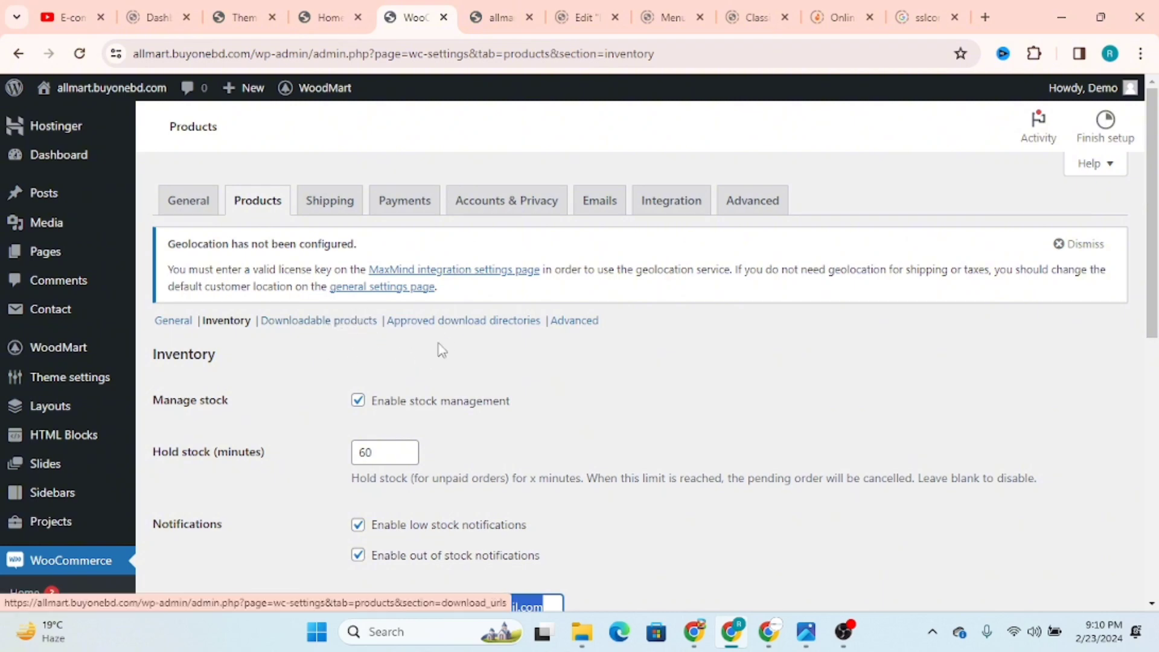
- Open the shipping settings, complete the two-step introduction tour and review the shipping zones and their methods
{"action": "left_click", "coordinate": [329, 204]}
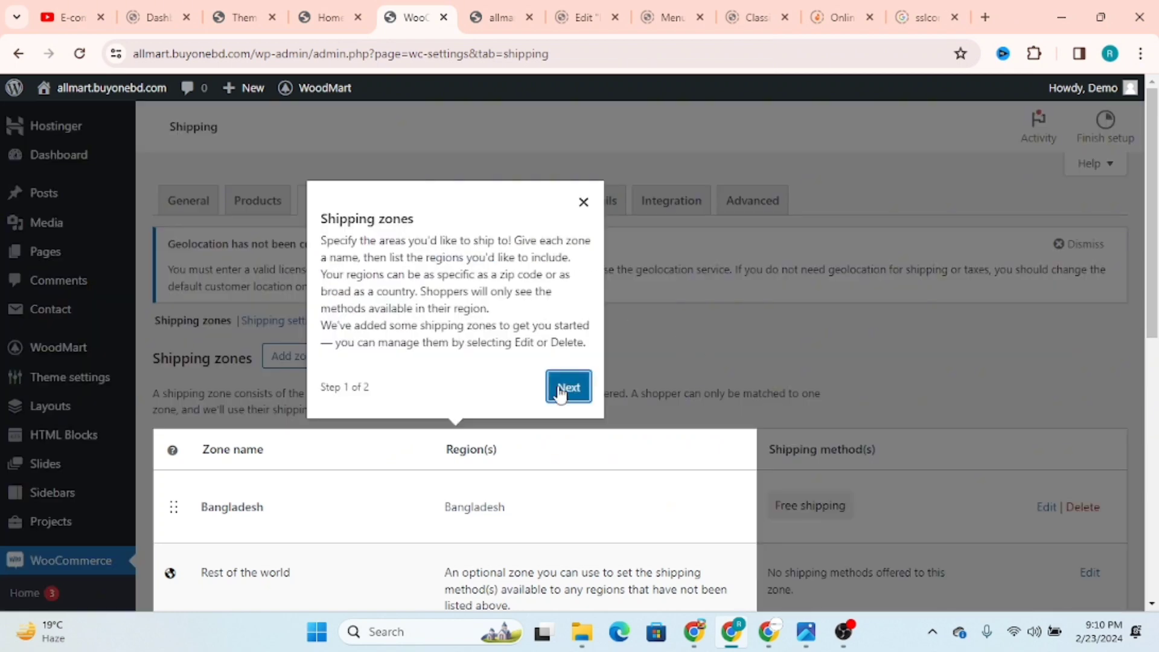
{"action": "left_click", "coordinate": [560, 390]}
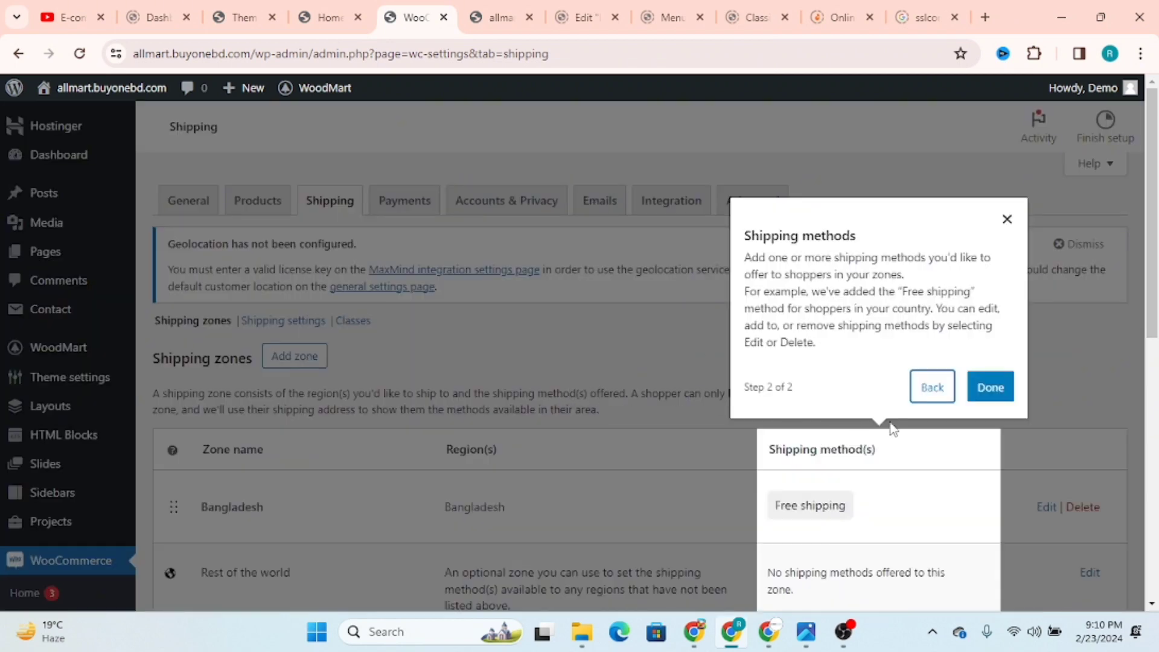
{"action": "left_click", "coordinate": [991, 389]}
{"action": "scroll", "coordinate": [806, 406], "scroll_direction": "down", "scroll_amount": 1}
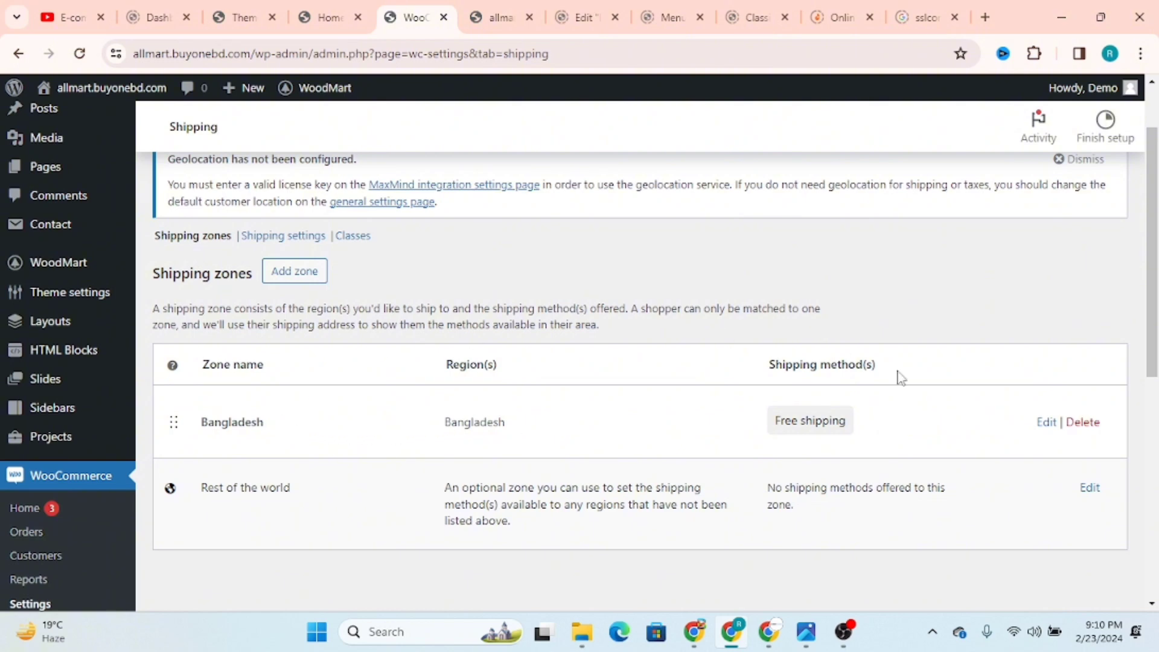
{"action": "scroll", "coordinate": [744, 412], "scroll_direction": "up", "scroll_amount": 1}
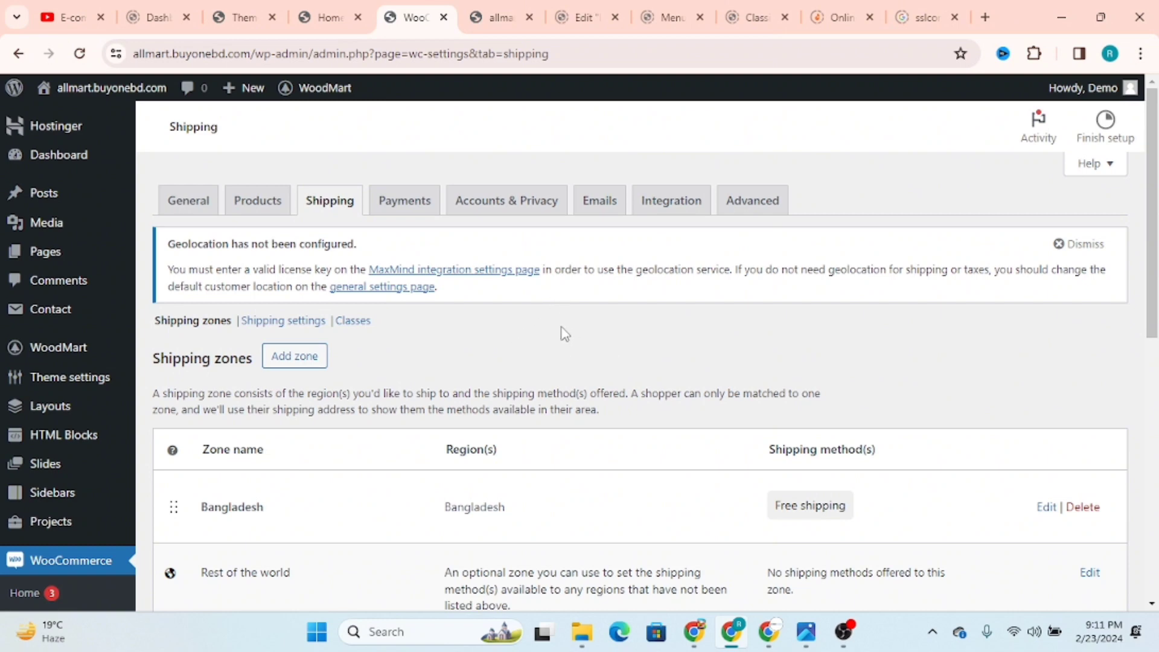
{"action": "scroll", "coordinate": [172, 454], "scroll_direction": "down", "scroll_amount": 3}
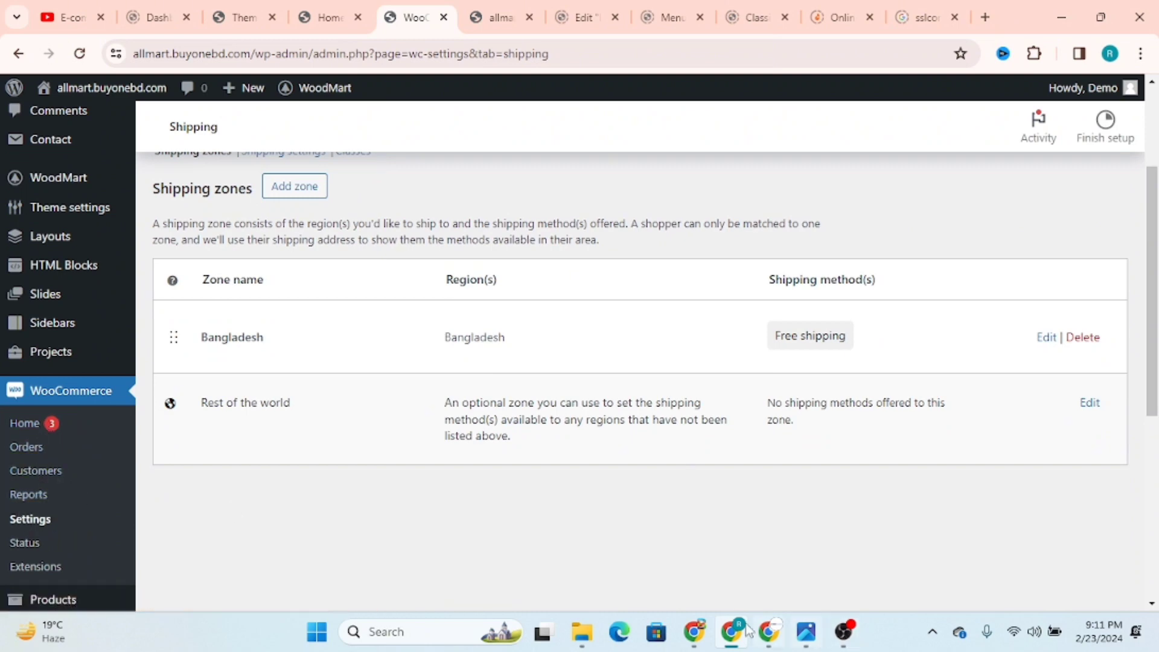
- Switch to the browser window with buyonebd.com, examine the Microlife blood pressure monitor's product page and customer reviews, and return to the shipping zones
{"action": "left_click", "coordinate": [702, 631]}
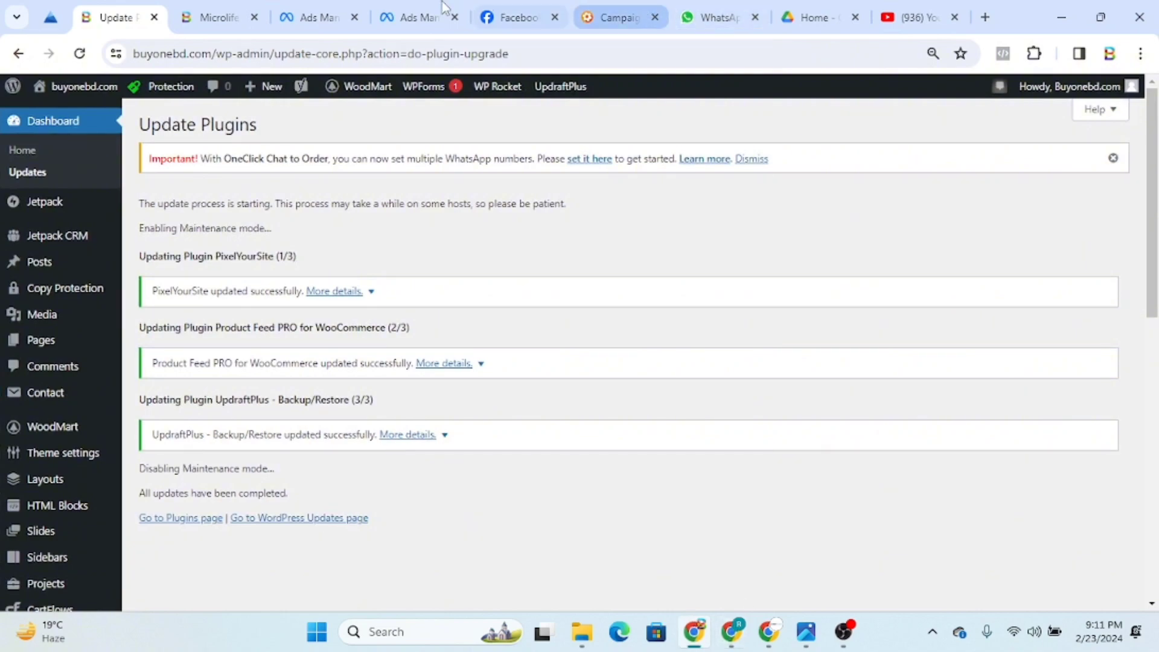
{"action": "left_click", "coordinate": [225, 7]}
{"action": "scroll", "coordinate": [1025, 347], "scroll_direction": "down", "scroll_amount": 15}
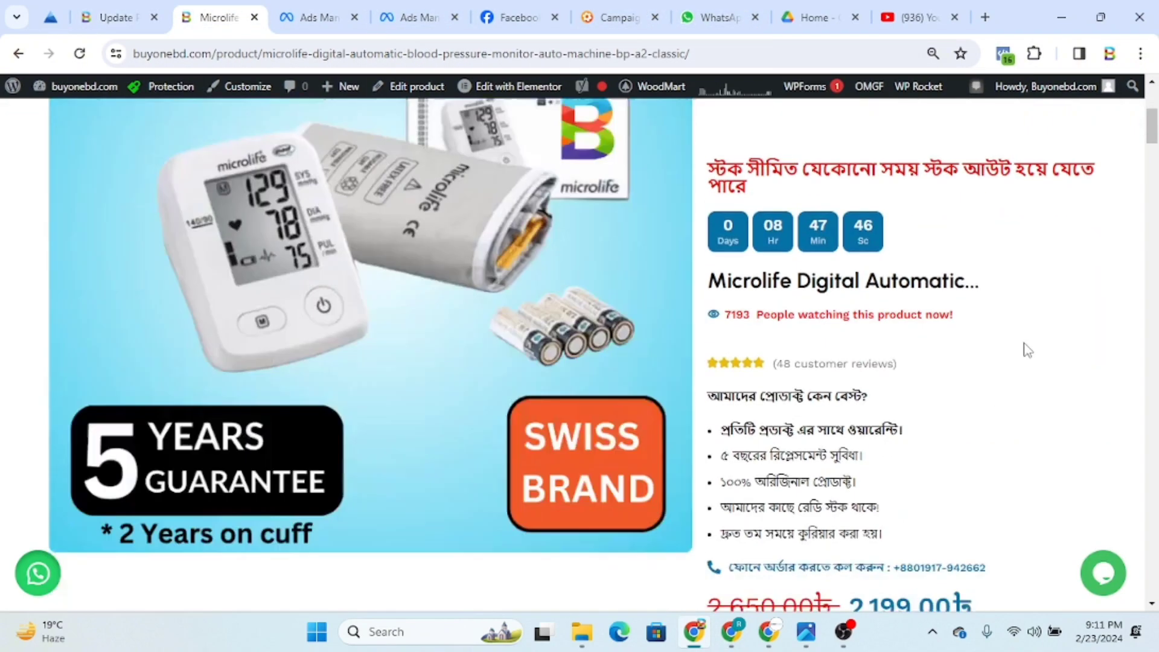
{"action": "scroll", "coordinate": [999, 364], "scroll_direction": "down", "scroll_amount": 10}
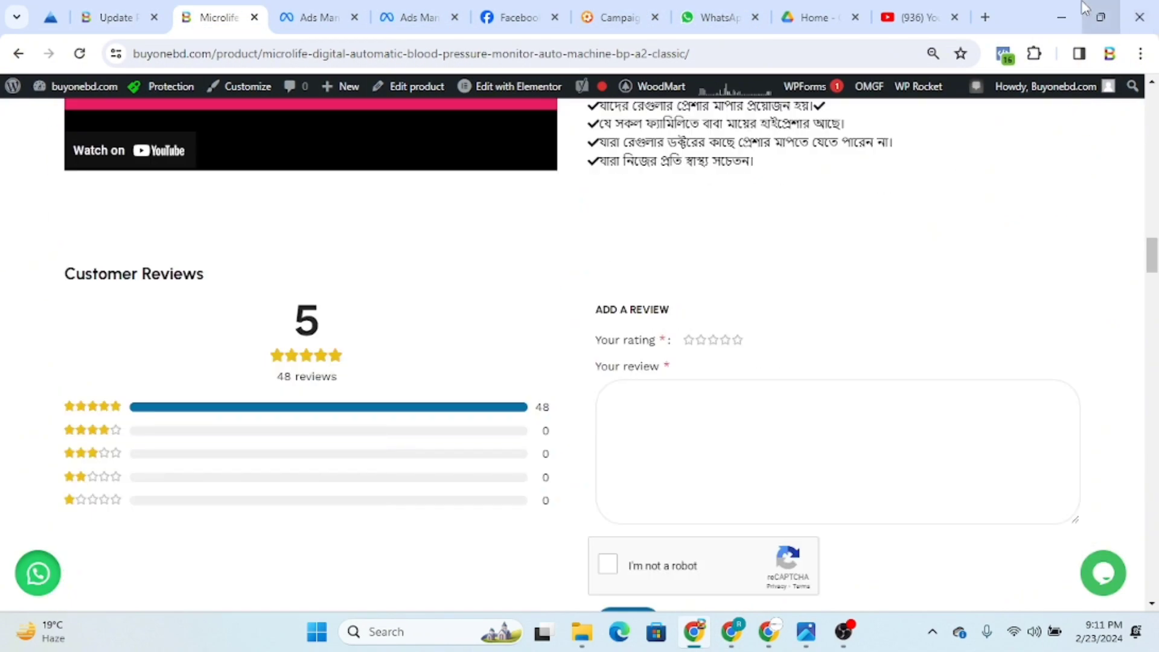
{"action": "left_click", "coordinate": [1061, 17]}
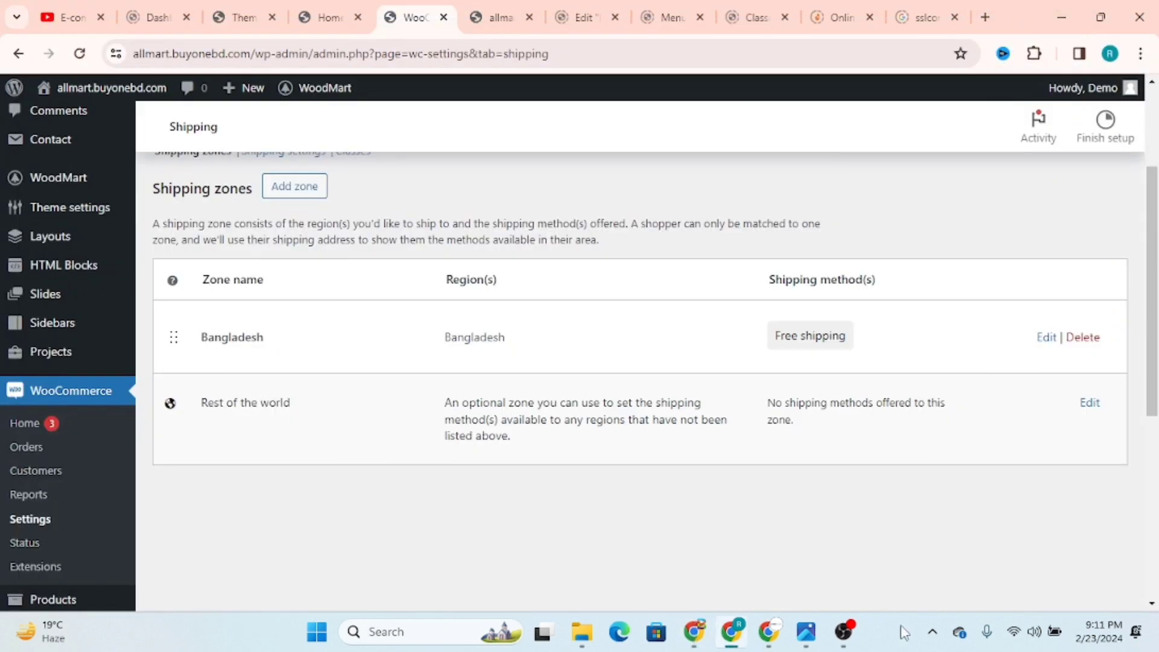
{"action": "left_click", "coordinate": [846, 633]}
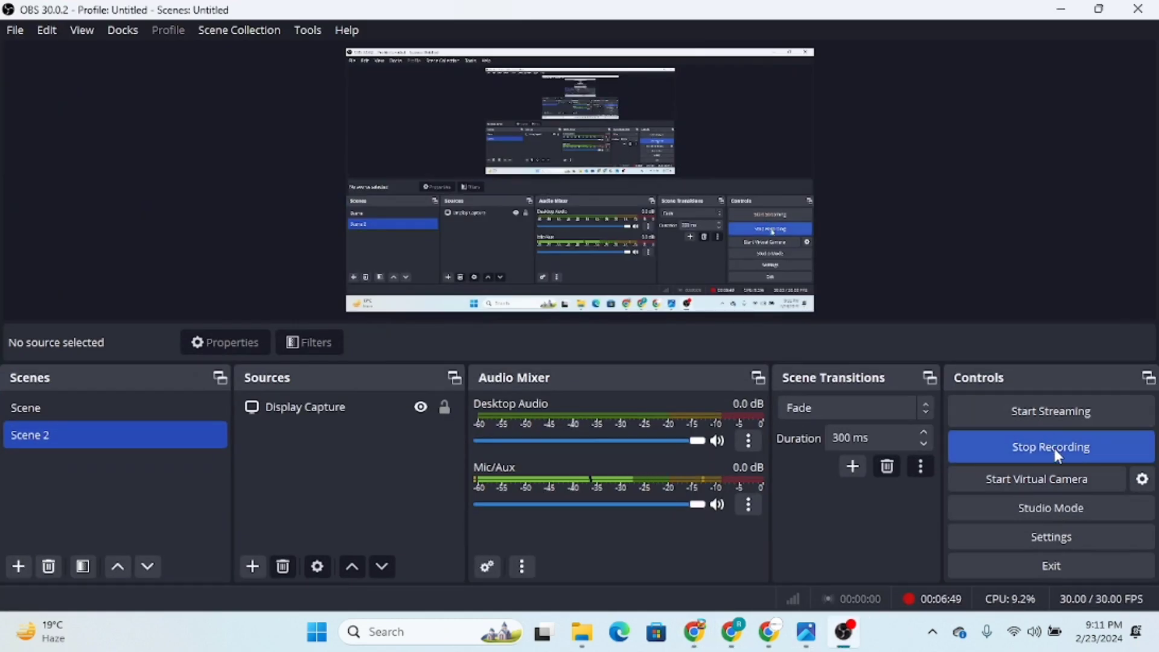